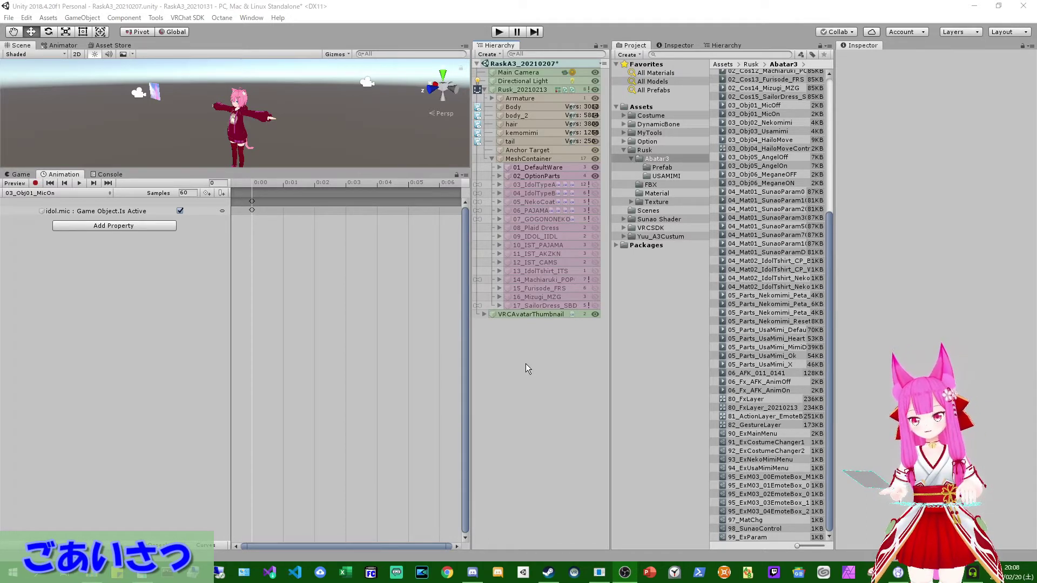
Expand Assets > MyTools > StaTech to show the AnimationValidator folder, and select the Rusk_20210213 avatar
{"action": "left_click", "coordinate": [624, 133]}
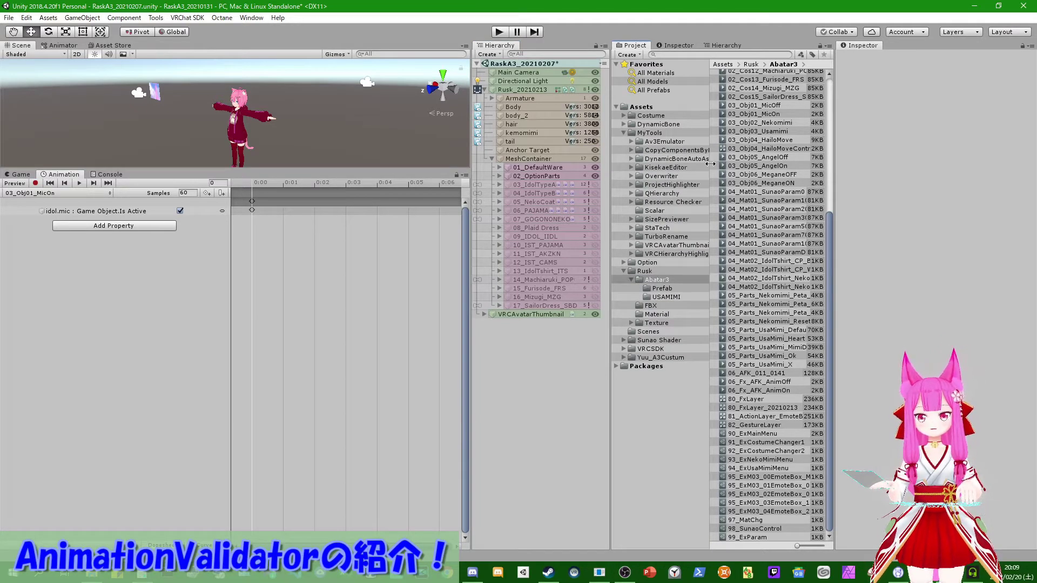
{"action": "left_click_drag", "start_coordinate": [711, 164], "coordinate": [764, 163]}
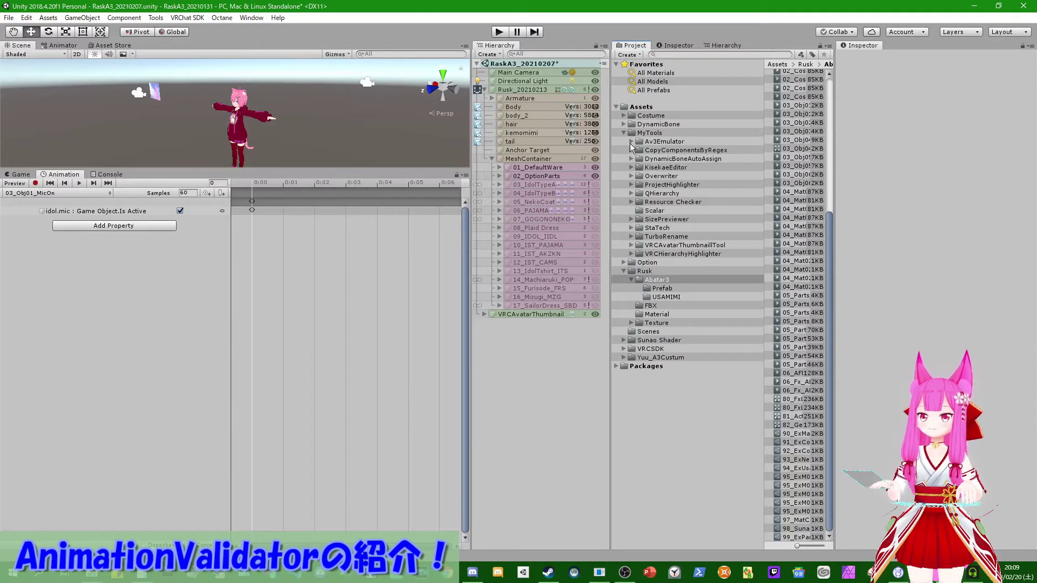
{"action": "left_click", "coordinate": [630, 227]}
{"action": "left_click", "coordinate": [683, 238]}
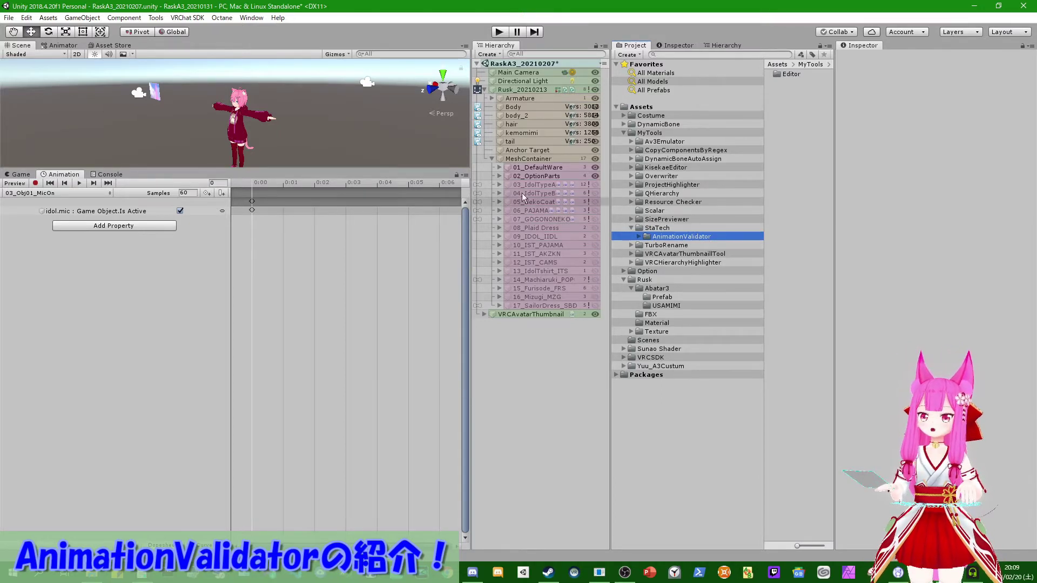
{"action": "left_click", "coordinate": [521, 90]}
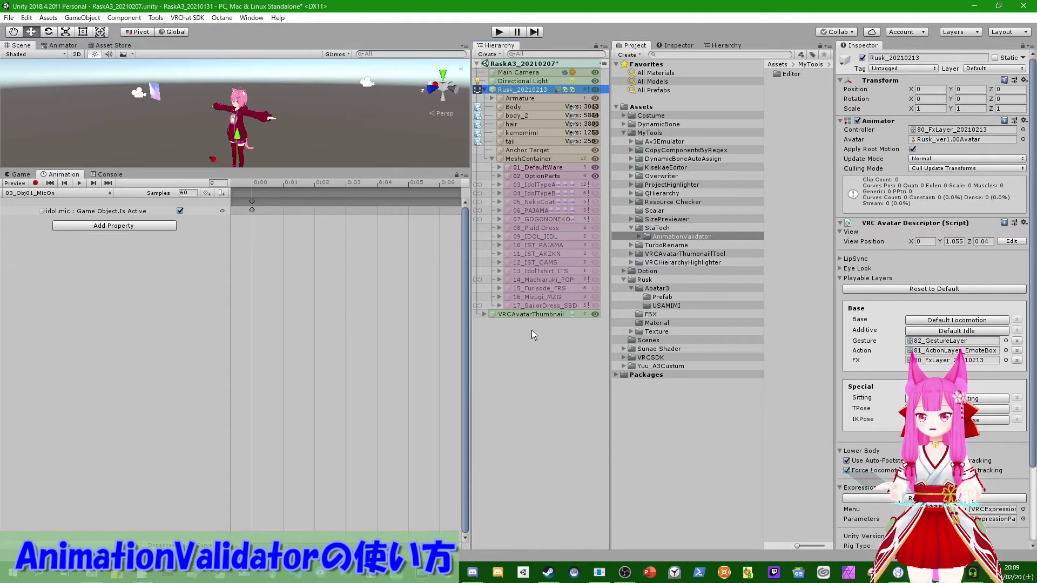
Run アニメーションクリップ修正 on Rusk_20210213 and move the anim修正 results window toward the top
{"action": "right_click", "coordinate": [536, 367]}
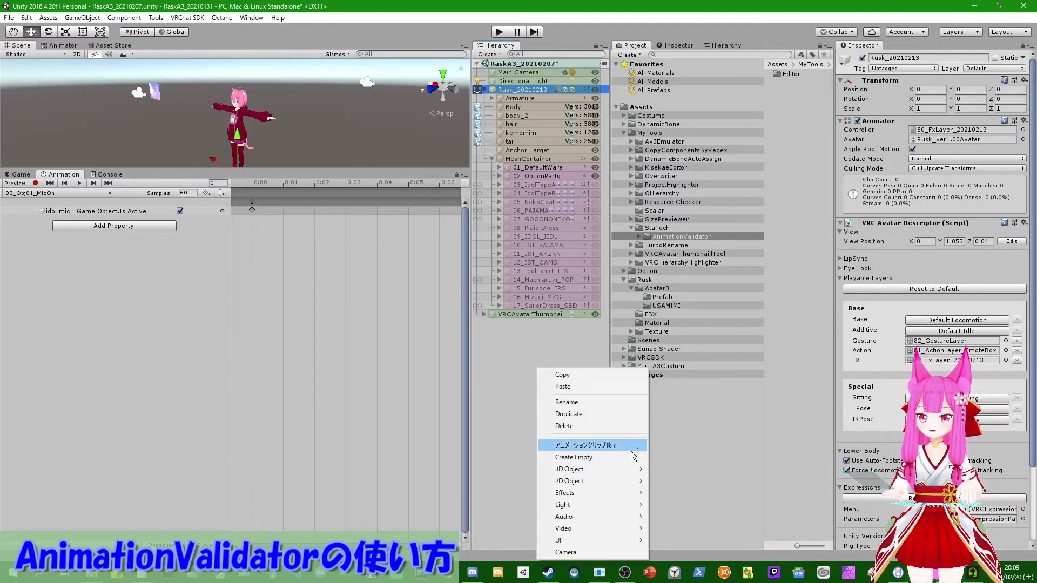
{"action": "left_click", "coordinate": [483, 439]}
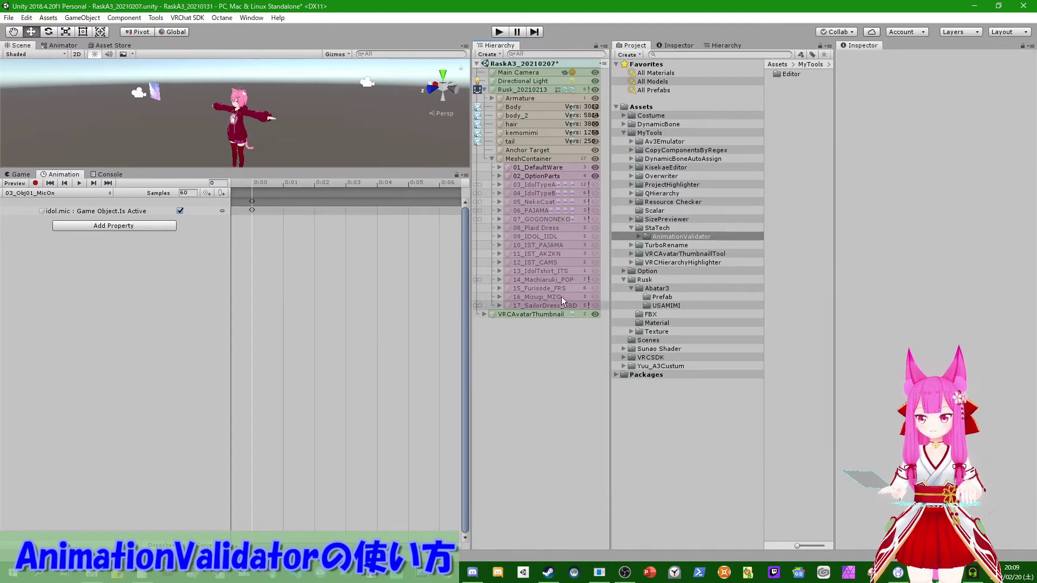
{"action": "left_click", "coordinate": [532, 88]}
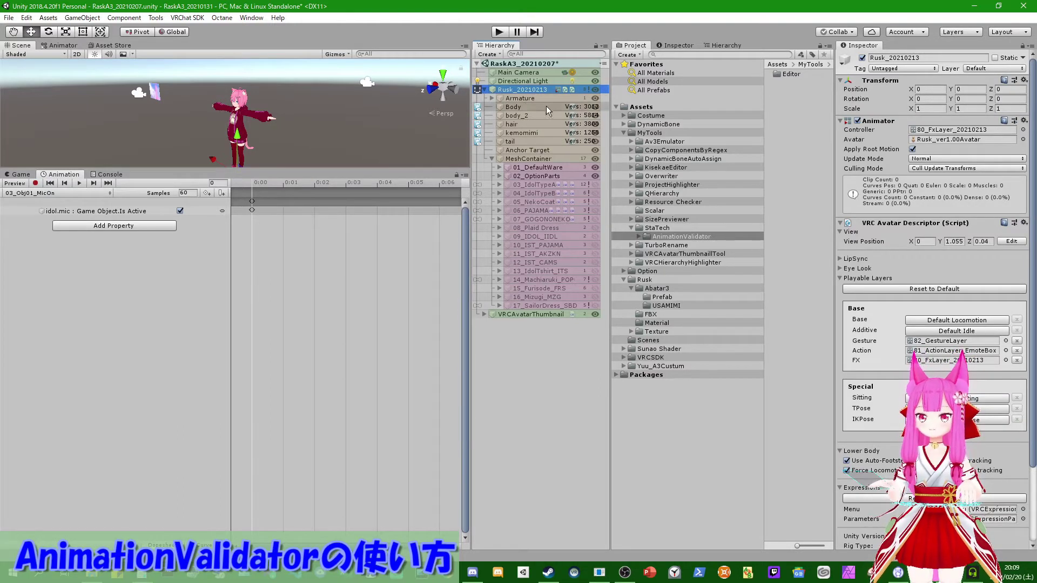
{"action": "right_click", "coordinate": [521, 92]}
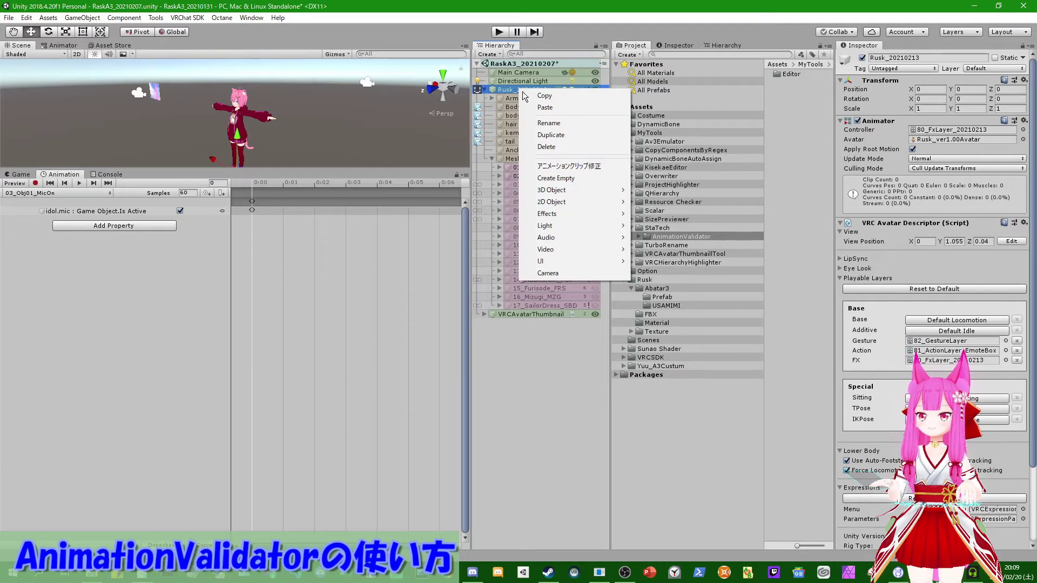
{"action": "left_click", "coordinate": [551, 167]}
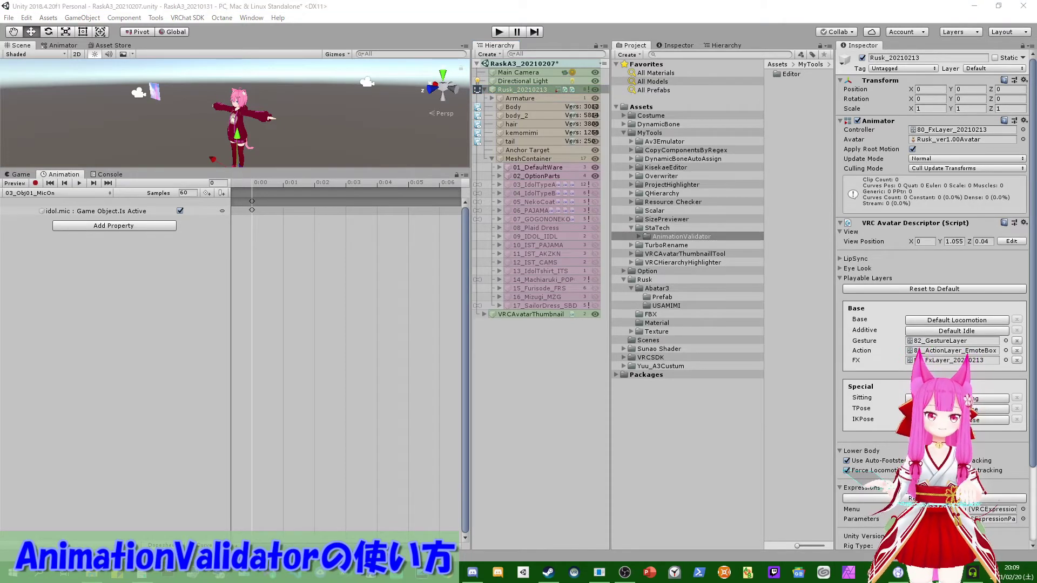
{"action": "left_click_drag", "start_coordinate": [444, 169], "coordinate": [295, 55]}
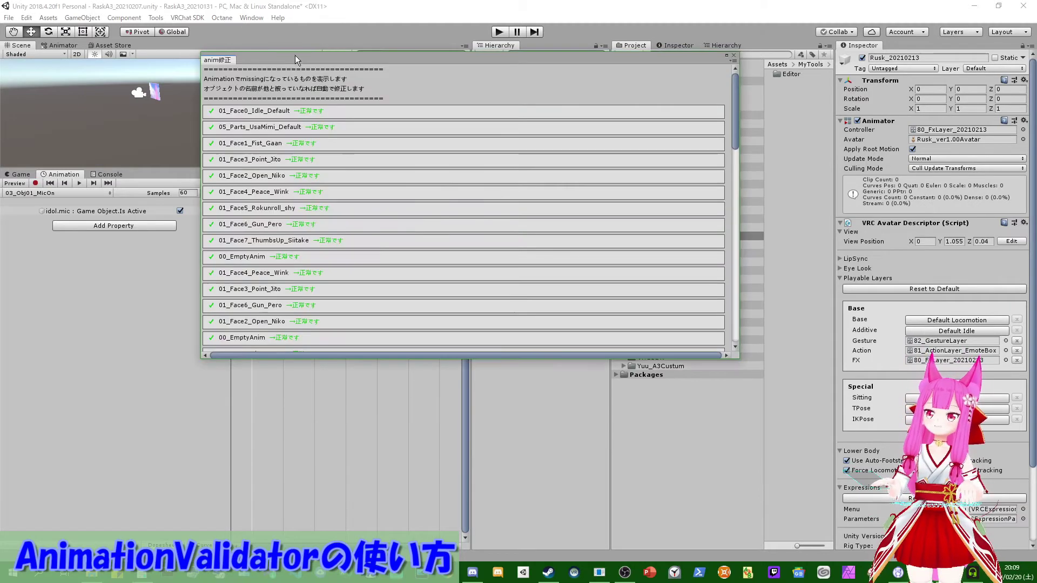
Lengthen the anim修正 window and scroll the clip list, confirming each clip reads 正常です
{"action": "left_click_drag", "start_coordinate": [490, 357], "coordinate": [491, 527]}
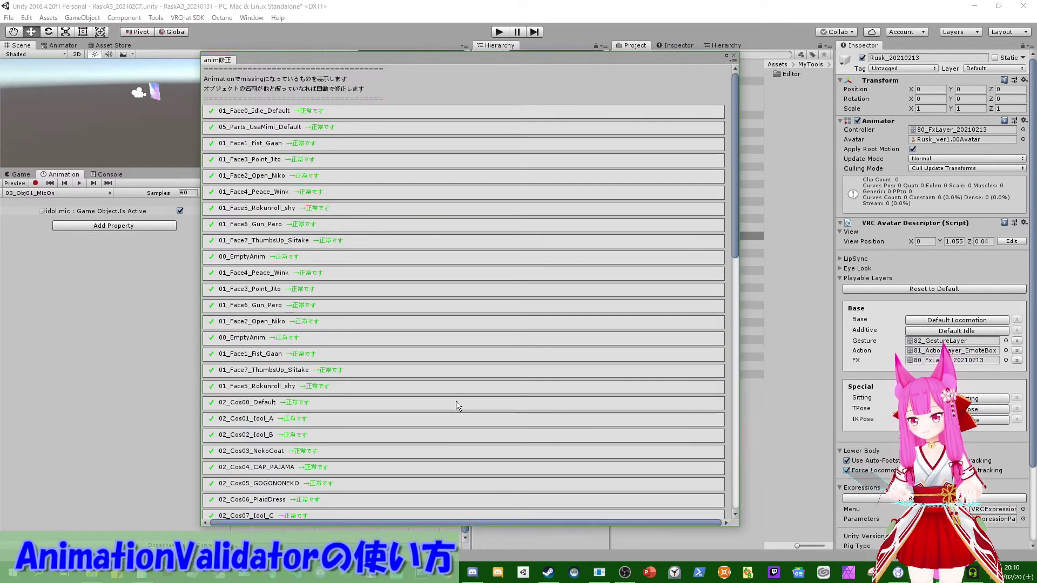
{"action": "scroll", "coordinate": [455, 396], "scroll_direction": "down", "scroll_amount": 5}
{"action": "scroll", "coordinate": [455, 396], "scroll_direction": "down", "scroll_amount": 5}
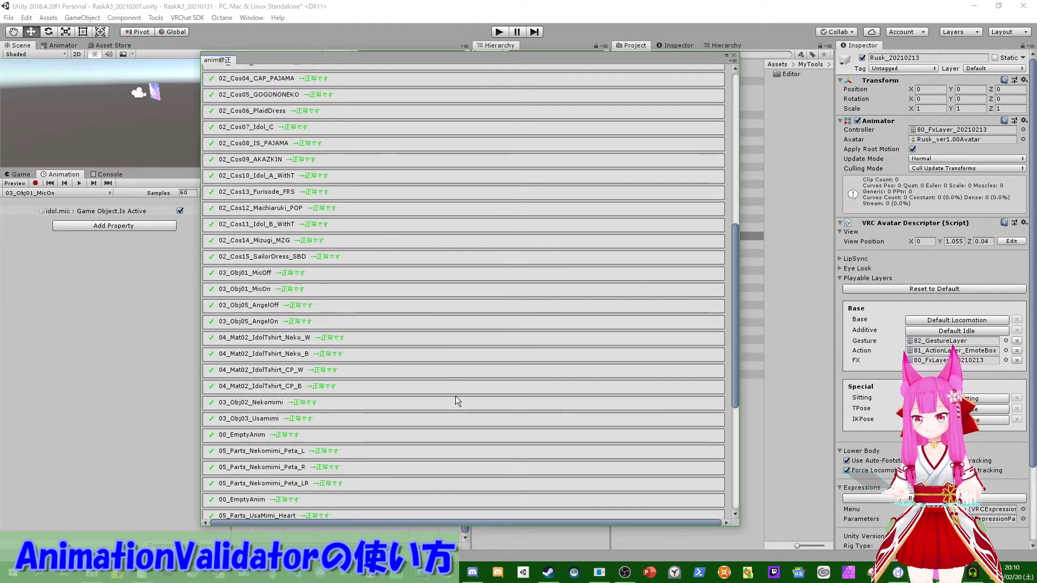
{"action": "scroll", "coordinate": [455, 397], "scroll_direction": "down", "scroll_amount": 10}
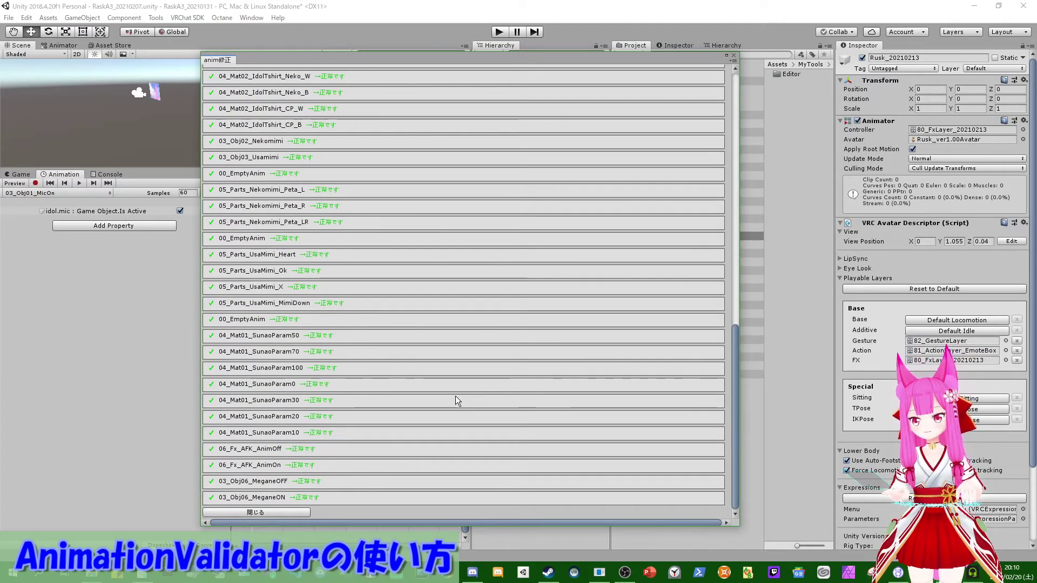
{"action": "scroll", "coordinate": [455, 397], "scroll_direction": "up", "scroll_amount": 3}
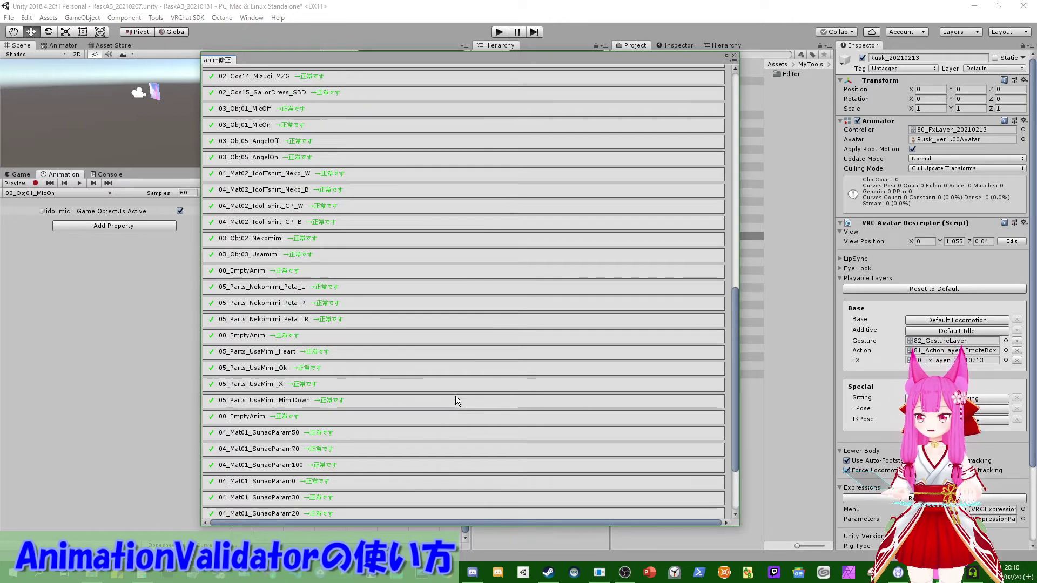
{"action": "scroll", "coordinate": [455, 398], "scroll_direction": "up", "scroll_amount": 7}
{"action": "scroll", "coordinate": [456, 396], "scroll_direction": "up", "scroll_amount": 5}
{"action": "scroll", "coordinate": [455, 396], "scroll_direction": "up", "scroll_amount": 3}
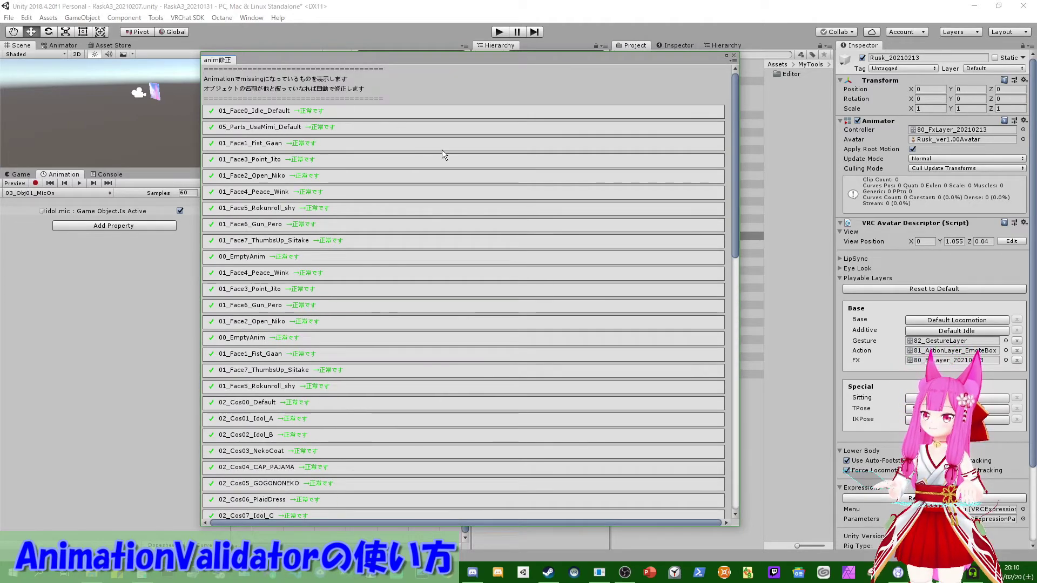
{"action": "scroll", "coordinate": [422, 158], "scroll_direction": "down", "scroll_amount": 5}
{"action": "scroll", "coordinate": [422, 165], "scroll_direction": "down", "scroll_amount": 5}
{"action": "scroll", "coordinate": [422, 164], "scroll_direction": "down", "scroll_amount": 1}
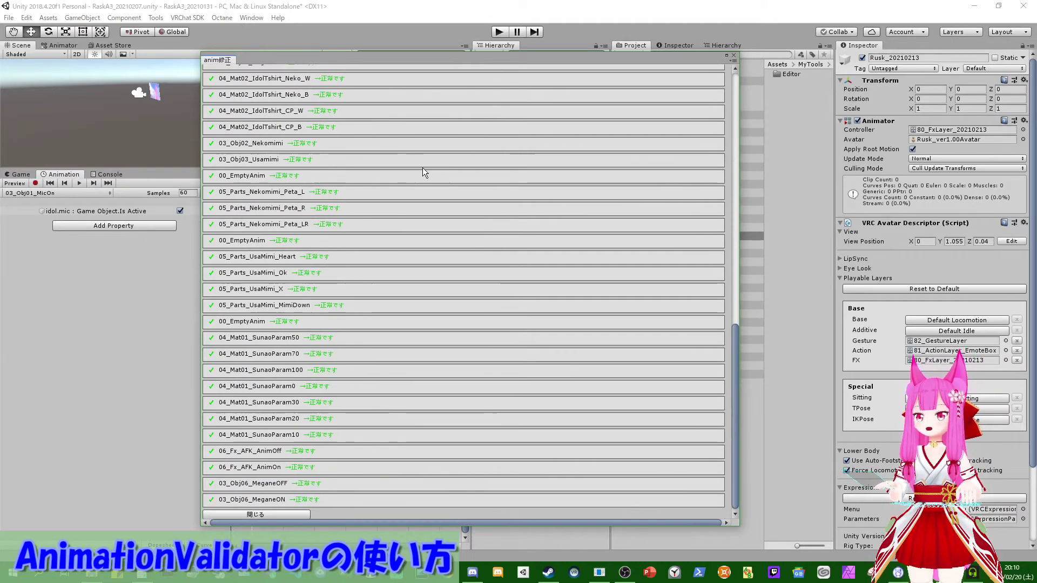
{"action": "scroll", "coordinate": [432, 276], "scroll_direction": "up", "scroll_amount": 5}
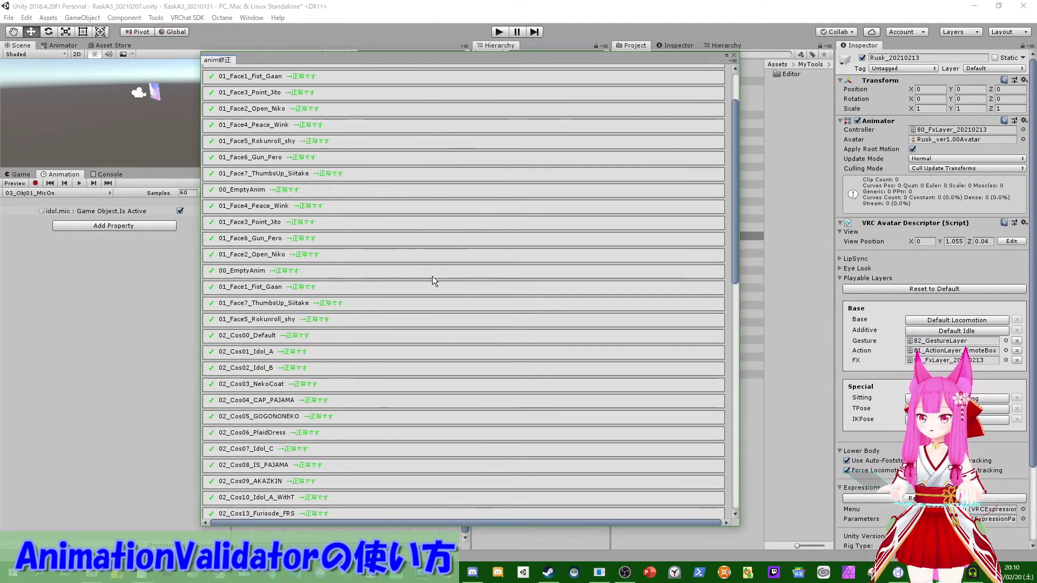
{"action": "scroll", "coordinate": [432, 276], "scroll_direction": "up", "scroll_amount": 5}
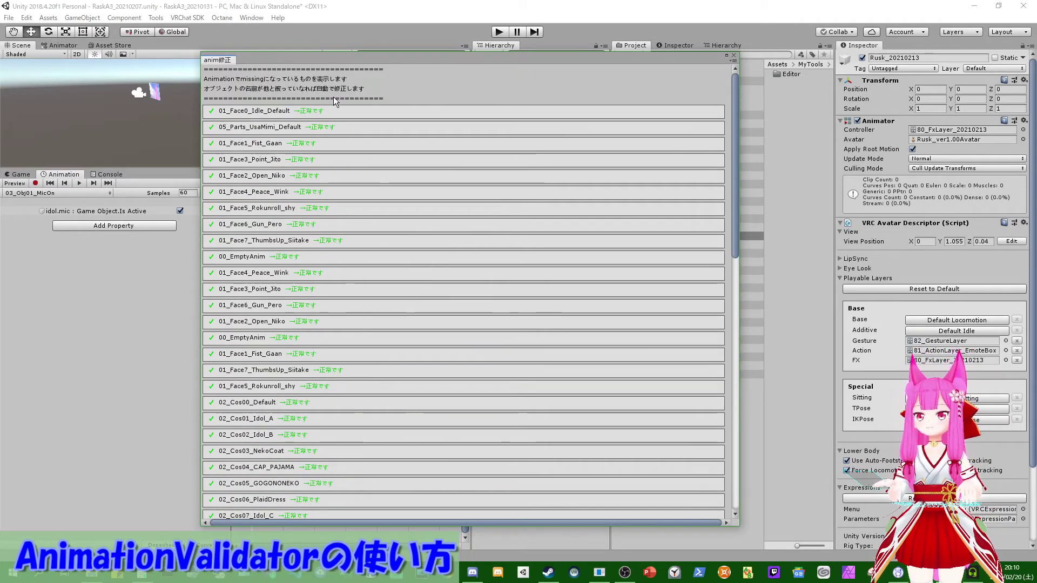
Shift and narrow the anim修正 window, cancel a rename of 17_SailorDress_SBD, then close the window
{"action": "left_click_drag", "start_coordinate": [419, 60], "coordinate": [342, 59]}
{"action": "left_click_drag", "start_coordinate": [662, 135], "coordinate": [496, 143]}
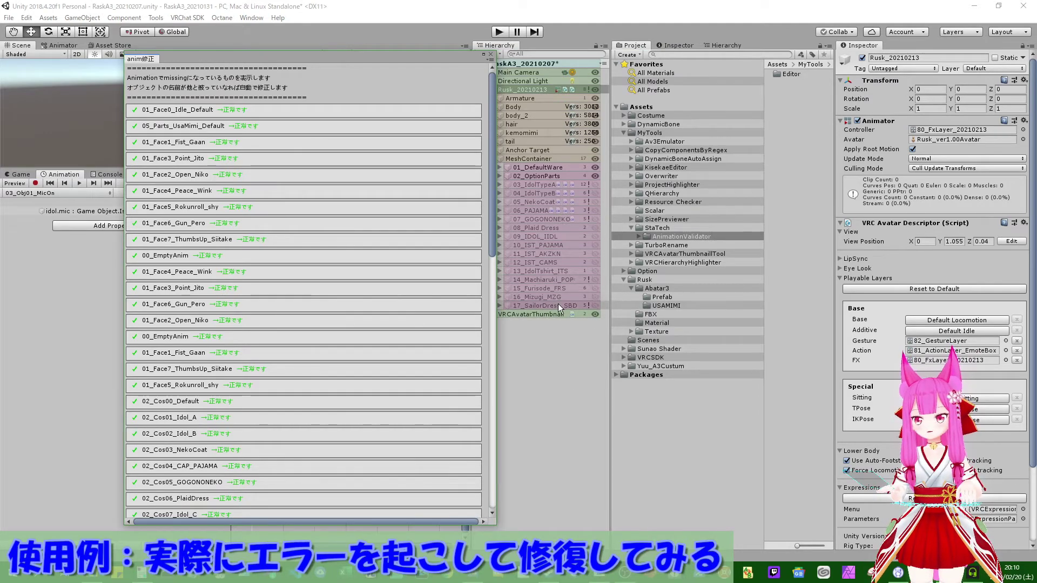
{"action": "left_click", "coordinate": [557, 305]}
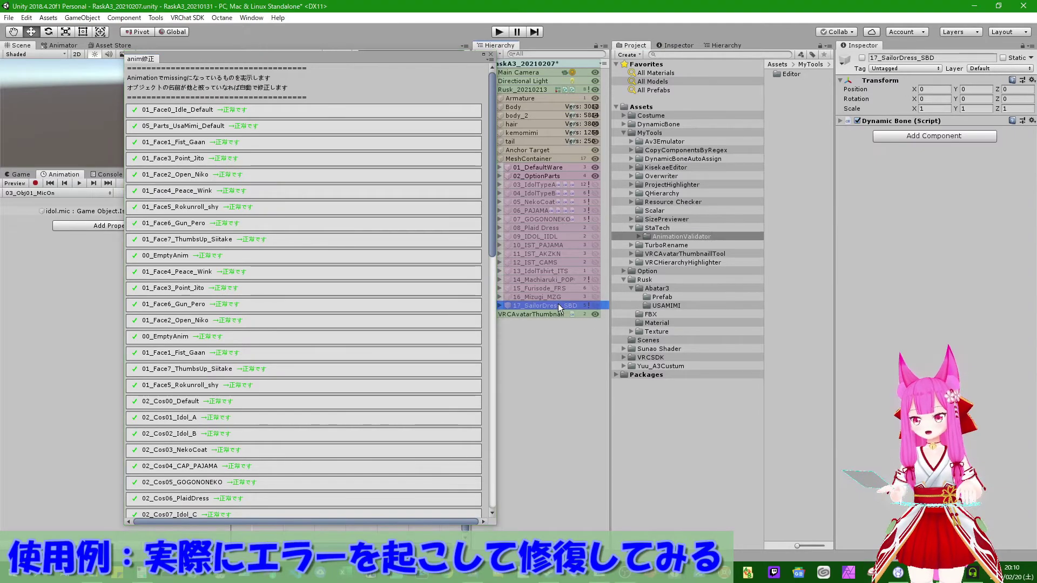
{"action": "left_click", "coordinate": [567, 305]}
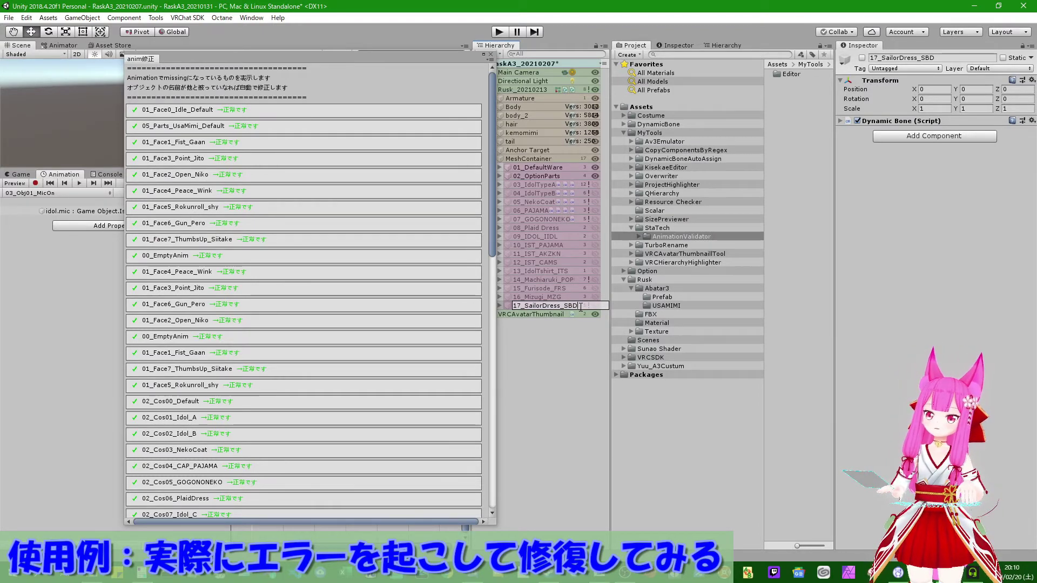
{"action": "key", "text": "Return"}
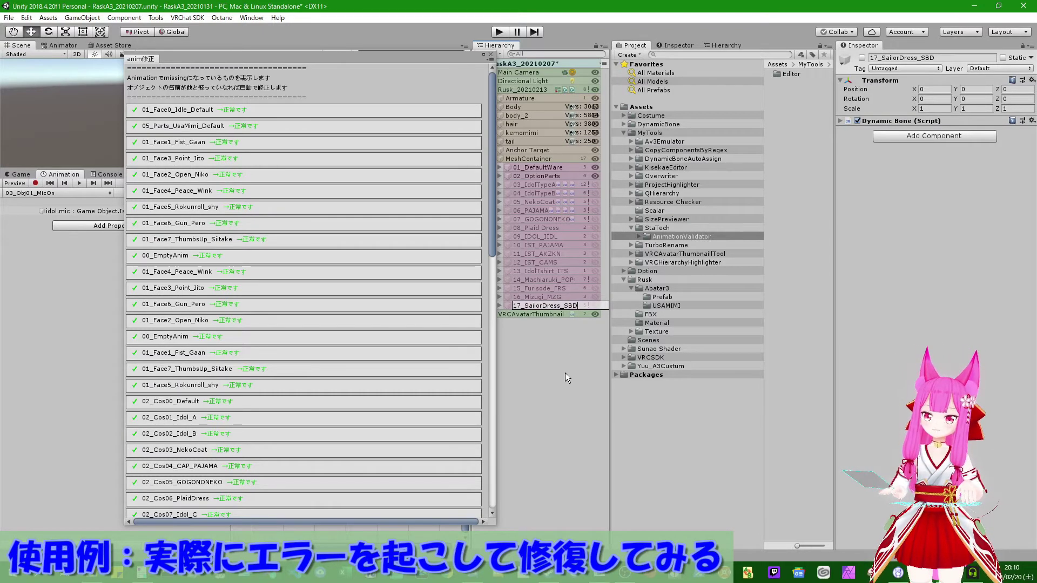
{"action": "left_click", "coordinate": [565, 373]}
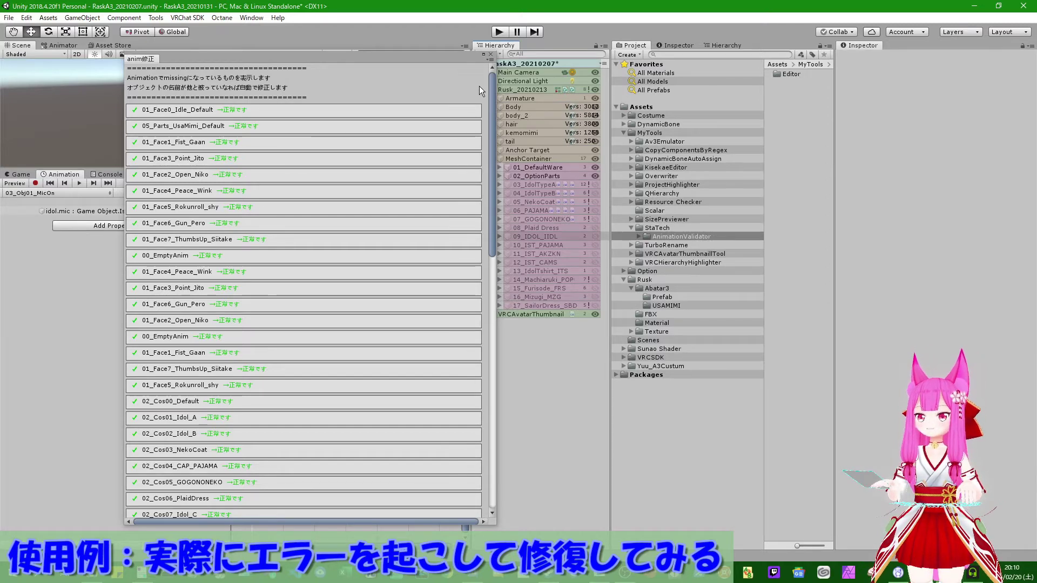
{"action": "left_click", "coordinate": [491, 56]}
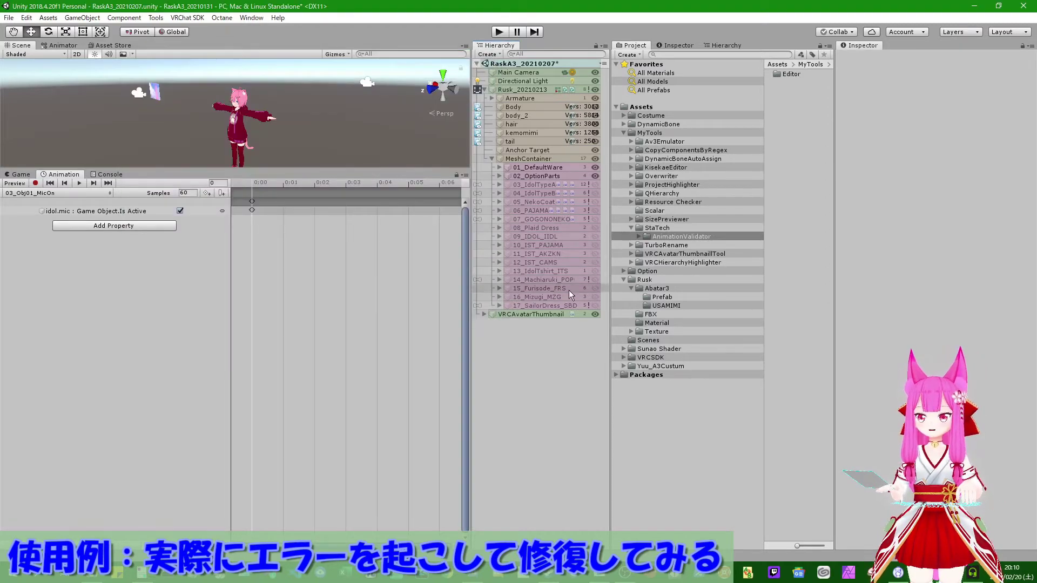
Duplicate the Rusk_20210213 avatar with Ctrl+D and rename the copy Rusk_test
{"action": "left_click", "coordinate": [505, 92]}
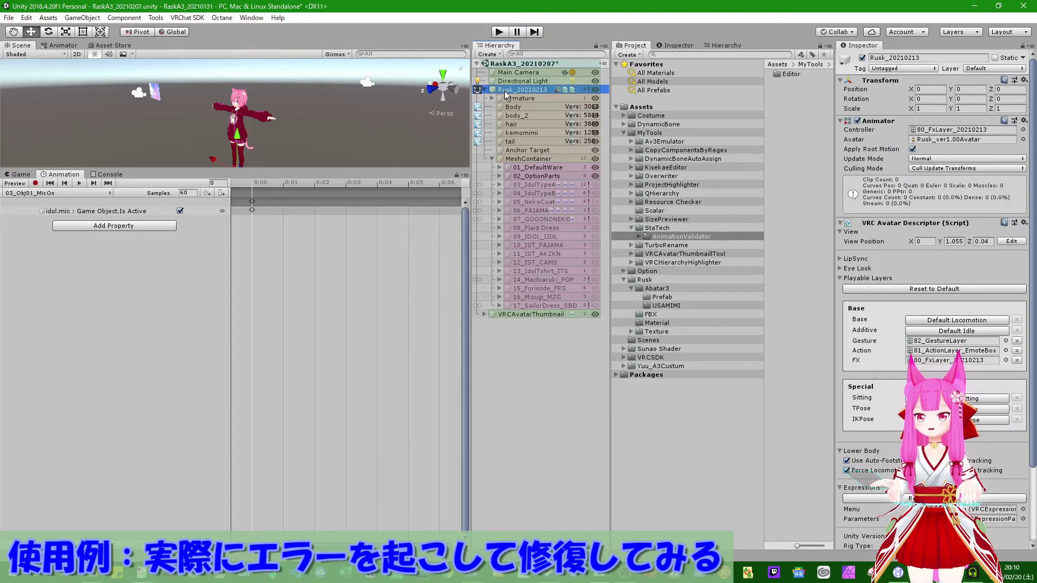
{"action": "left_click", "coordinate": [485, 89]}
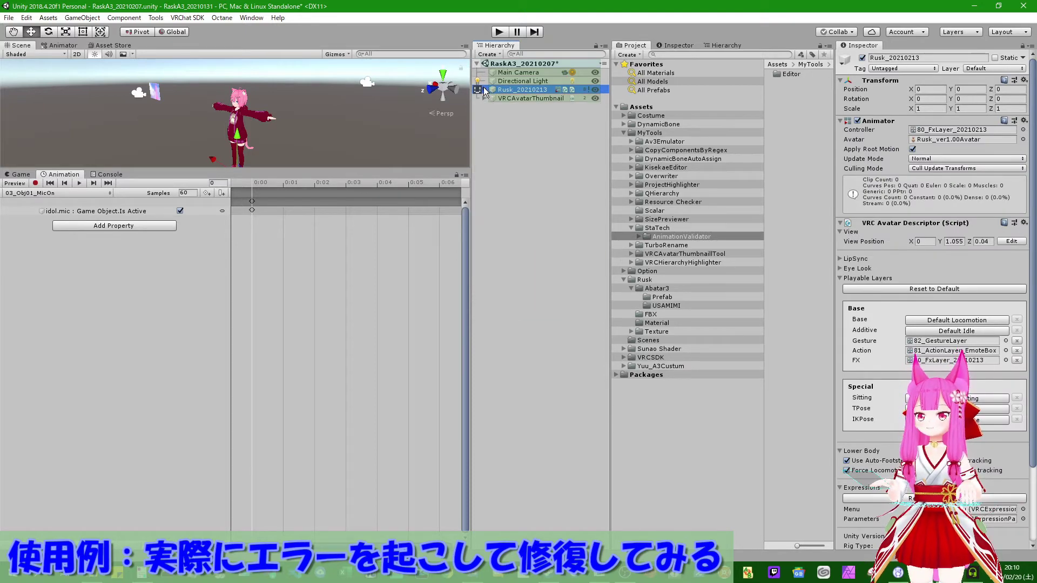
{"action": "key", "text": "ctrl+d"}
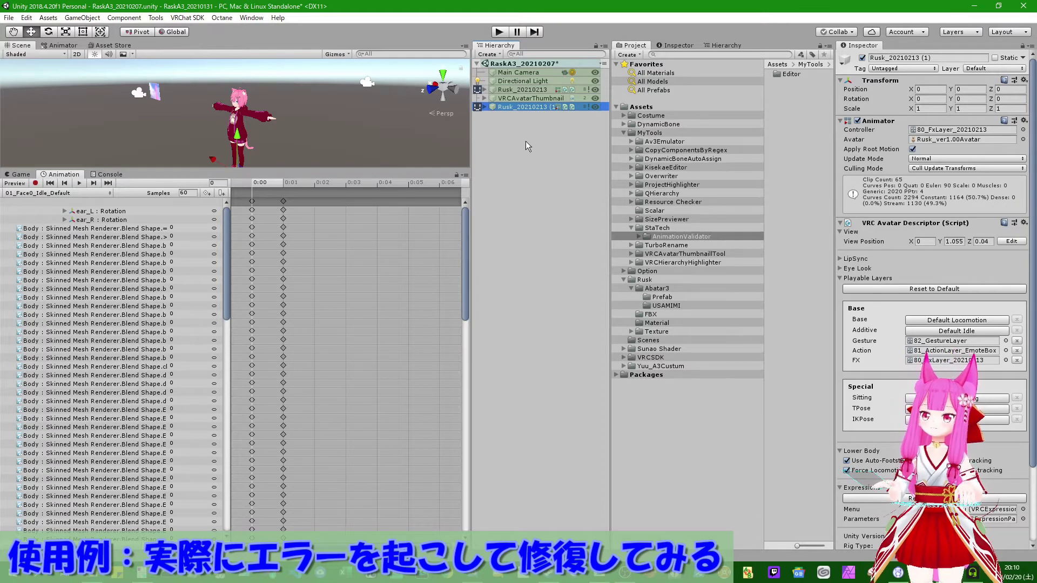
{"action": "left_click", "coordinate": [540, 106]}
{"action": "left_click_drag", "start_coordinate": [517, 107], "coordinate": [625, 101]}
{"action": "type", "text": "test"}
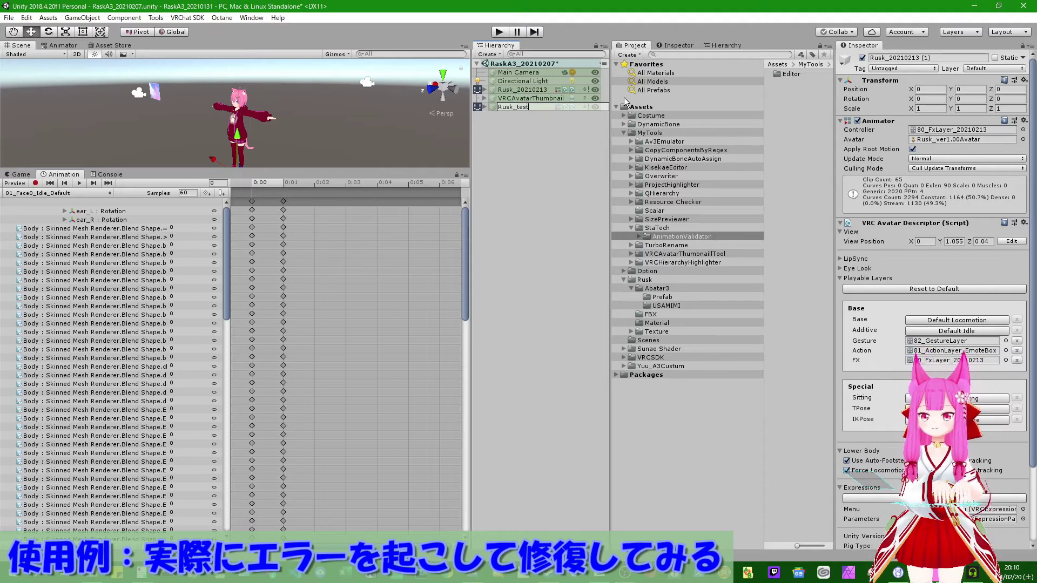
{"action": "key", "text": "Return"}
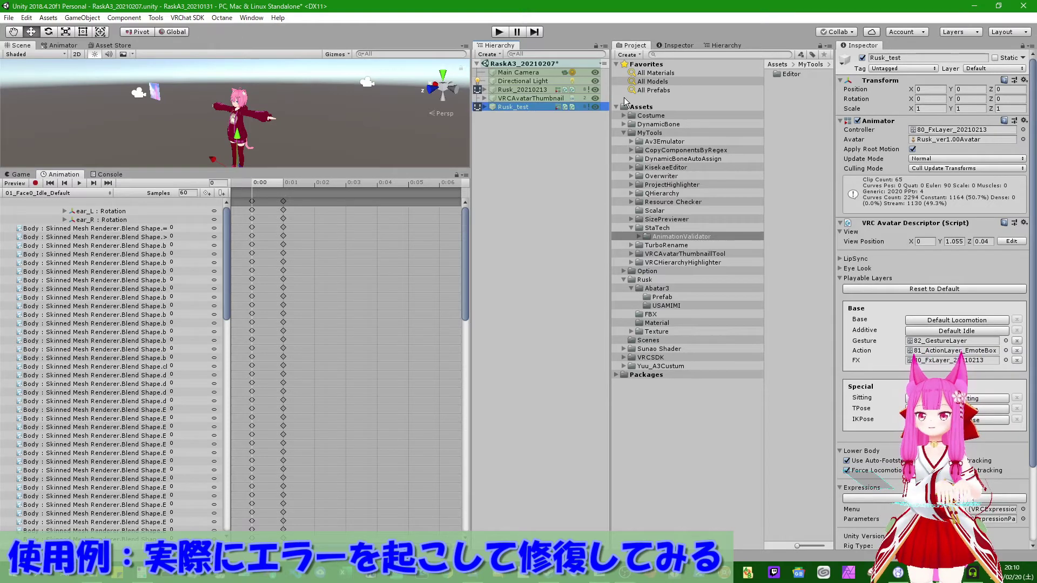
Drag 17_SailorDress_SBD out of MeshContainer to sit directly under Rusk_test, below Anchor Target
{"action": "left_click", "coordinate": [484, 106]}
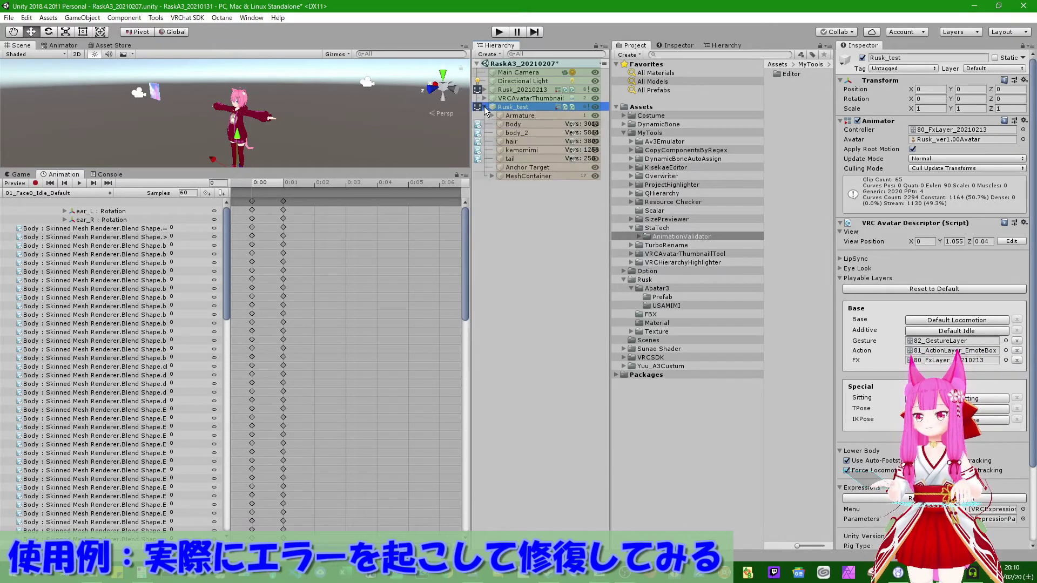
{"action": "left_click", "coordinate": [493, 175]}
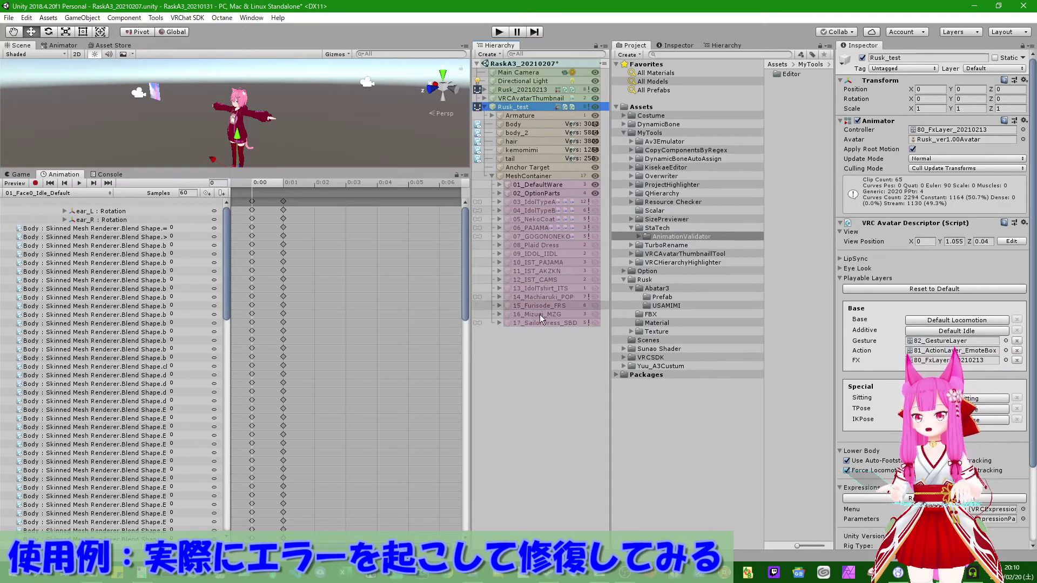
{"action": "left_click_drag", "start_coordinate": [537, 323], "coordinate": [522, 173]}
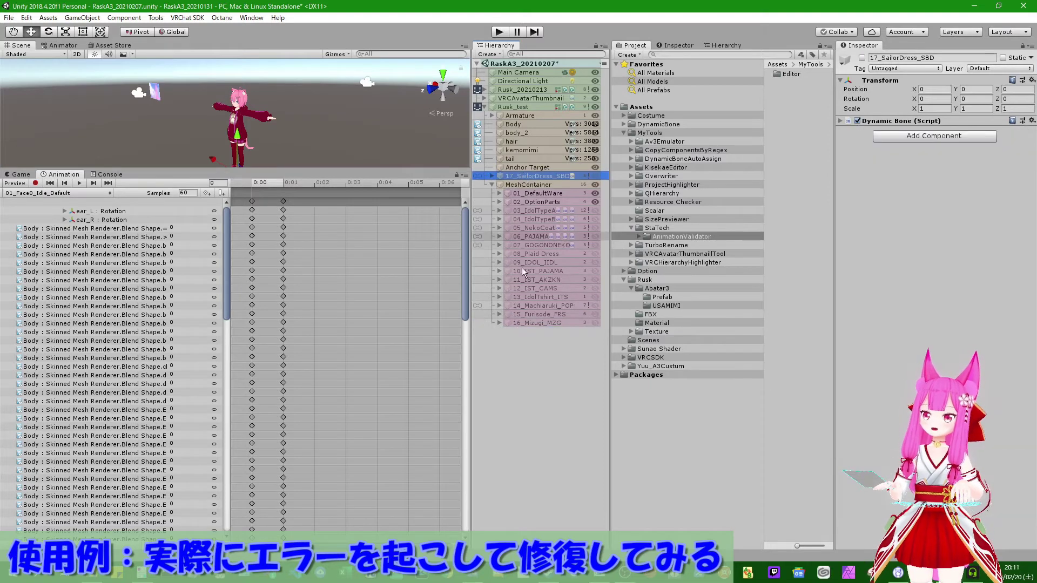
{"action": "left_click", "coordinate": [522, 382]}
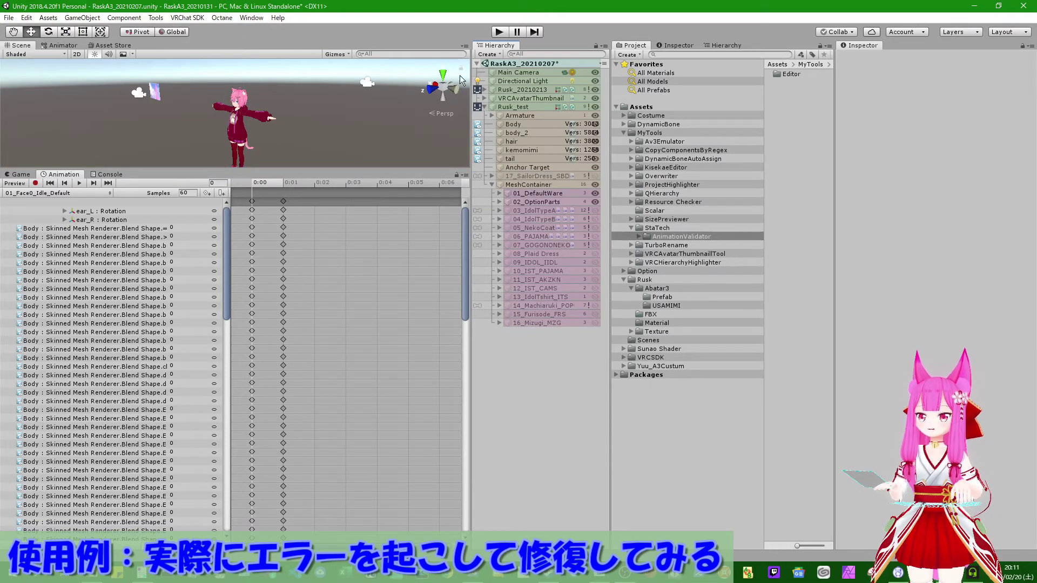
{"action": "left_click", "coordinate": [535, 107]}
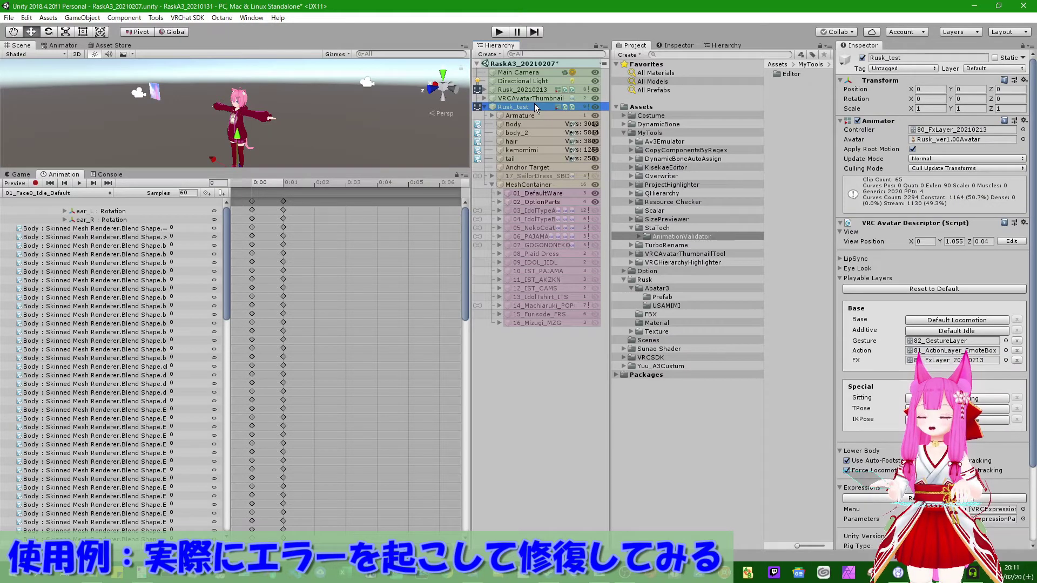
{"action": "right_click", "coordinate": [507, 109]}
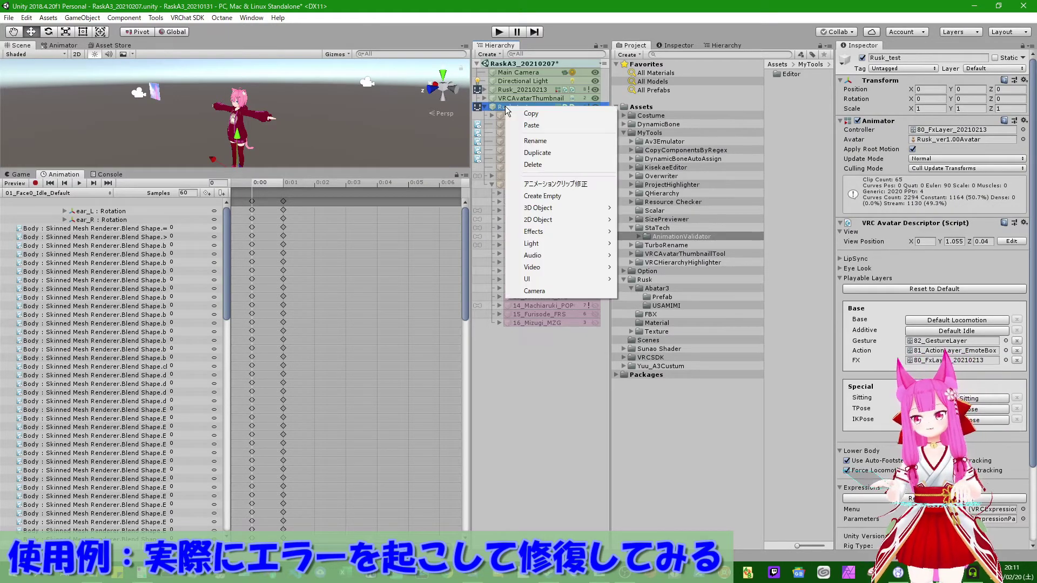
Run アニメーションクリップ修正 on Rusk_test and review the 02_Cos clips' missing 17_SailorDress_SBD bindings
{"action": "left_click", "coordinate": [568, 182]}
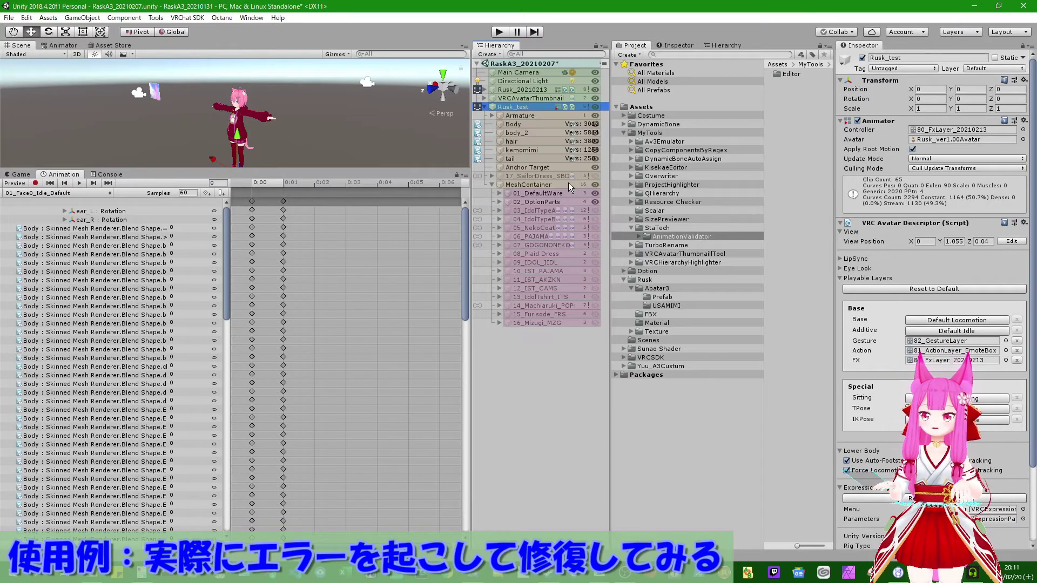
{"action": "scroll", "coordinate": [349, 273], "scroll_direction": "down", "scroll_amount": 2}
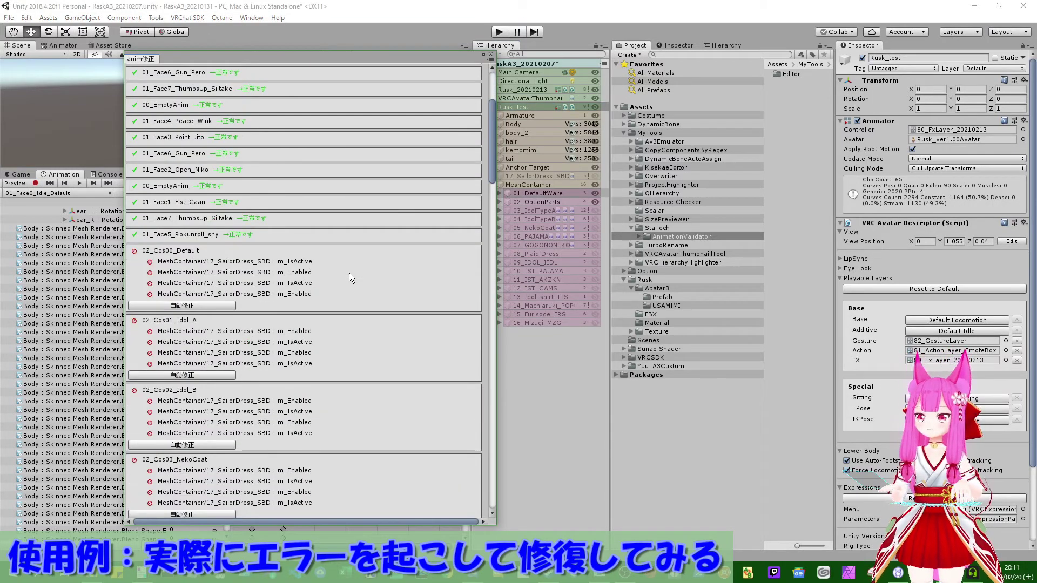
{"action": "scroll", "coordinate": [350, 272], "scroll_direction": "down", "scroll_amount": 2}
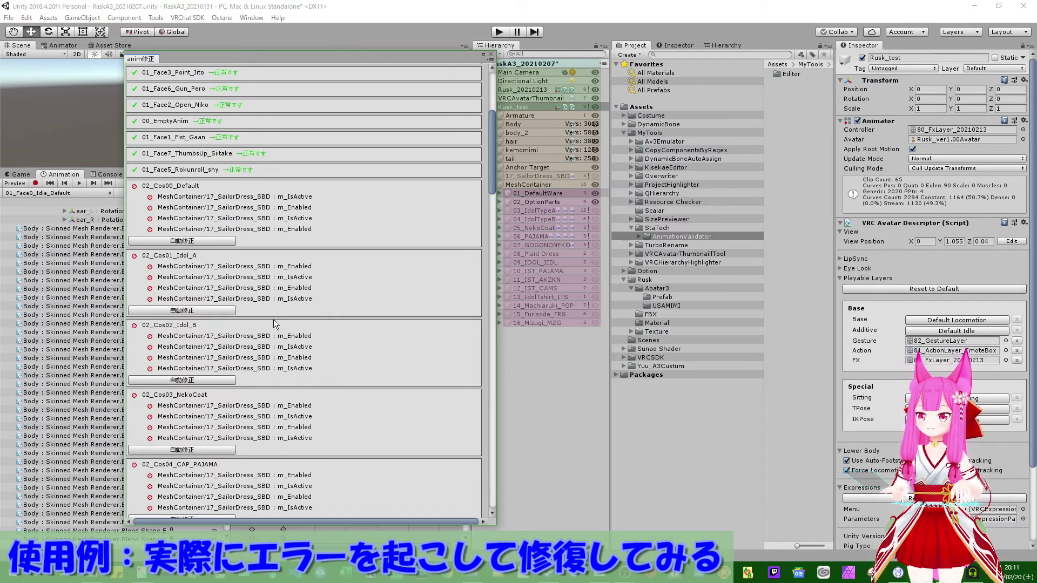
{"action": "scroll", "coordinate": [265, 229], "scroll_direction": "down", "scroll_amount": 5}
{"action": "scroll", "coordinate": [265, 228], "scroll_direction": "down", "scroll_amount": 5}
{"action": "scroll", "coordinate": [265, 236], "scroll_direction": "down", "scroll_amount": 10}
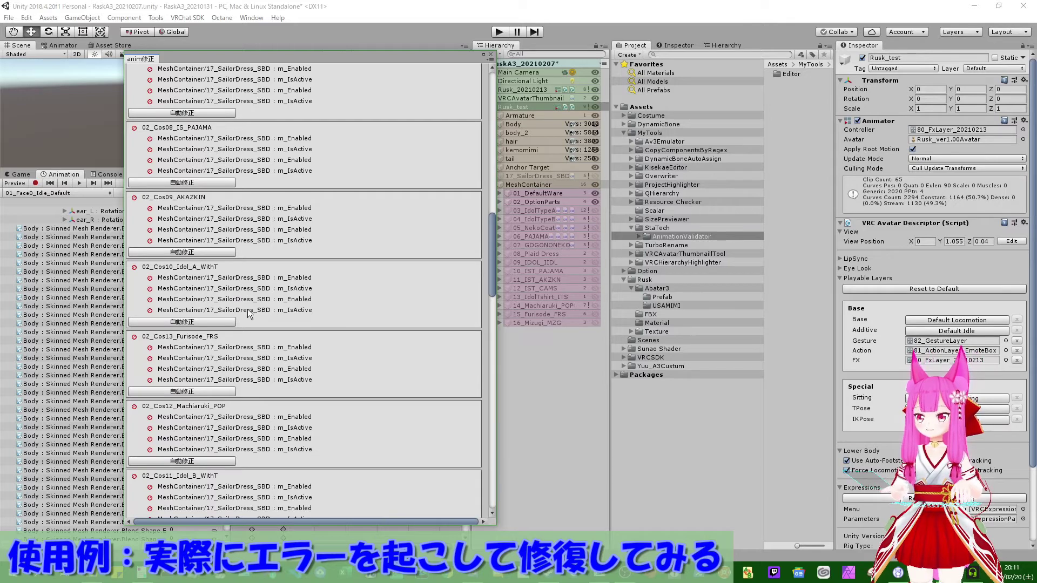
{"action": "scroll", "coordinate": [275, 323], "scroll_direction": "down", "scroll_amount": 4}
{"action": "scroll", "coordinate": [275, 323], "scroll_direction": "down", "scroll_amount": 5}
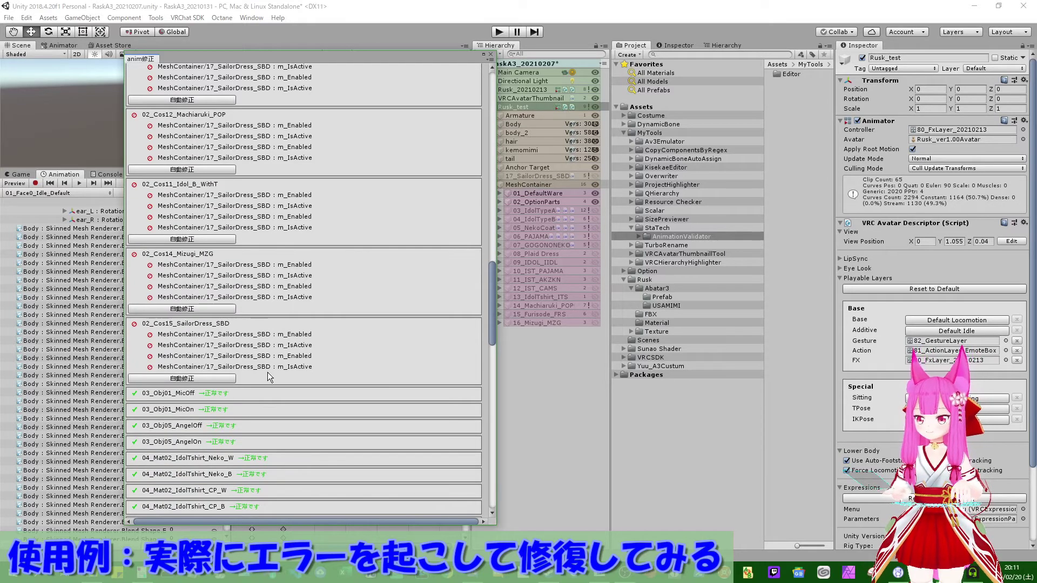
{"action": "scroll", "coordinate": [270, 365], "scroll_direction": "up", "scroll_amount": 1}
{"action": "scroll", "coordinate": [270, 365], "scroll_direction": "up", "scroll_amount": 3}
{"action": "scroll", "coordinate": [268, 363], "scroll_direction": "up", "scroll_amount": 2}
{"action": "scroll", "coordinate": [268, 361], "scroll_direction": "up", "scroll_amount": 3}
{"action": "scroll", "coordinate": [268, 361], "scroll_direction": "up", "scroll_amount": 3}
{"action": "scroll", "coordinate": [267, 361], "scroll_direction": "up", "scroll_amount": 2}
{"action": "scroll", "coordinate": [268, 359], "scroll_direction": "up", "scroll_amount": 5}
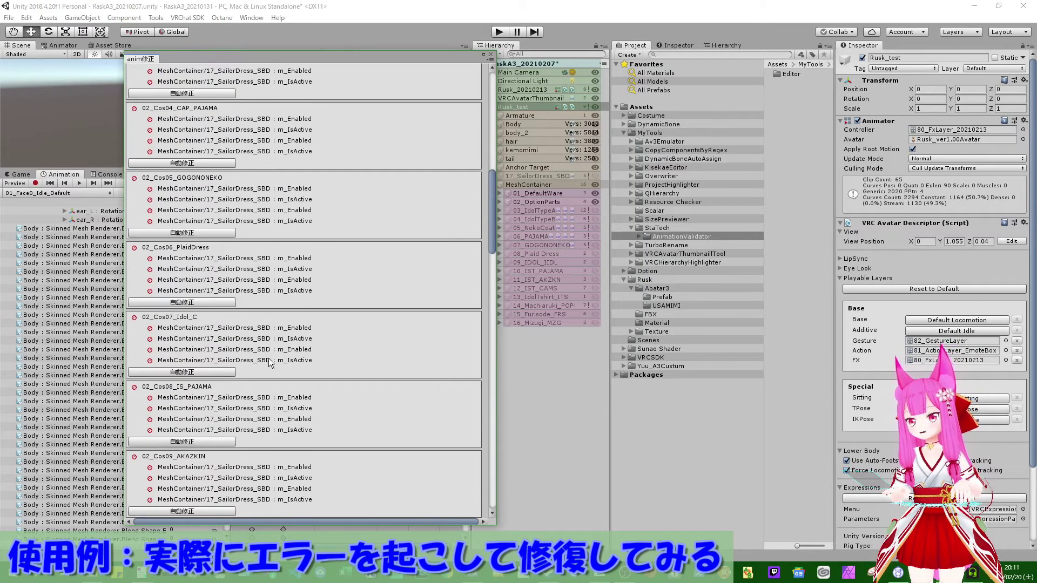
{"action": "scroll", "coordinate": [269, 358], "scroll_direction": "up", "scroll_amount": 5}
{"action": "scroll", "coordinate": [268, 358], "scroll_direction": "up", "scroll_amount": 5}
{"action": "scroll", "coordinate": [269, 357], "scroll_direction": "up", "scroll_amount": 5}
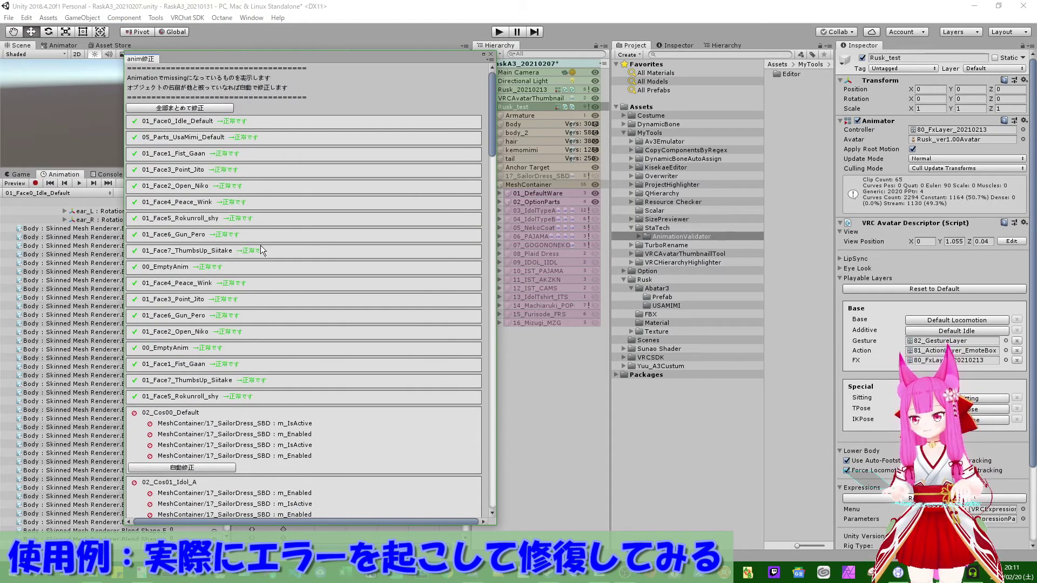
Use 全部まとめて修正 to rewrite every missing 17_SailorDress_SBD path in the 02_Cos clips
{"action": "left_click", "coordinate": [195, 108]}
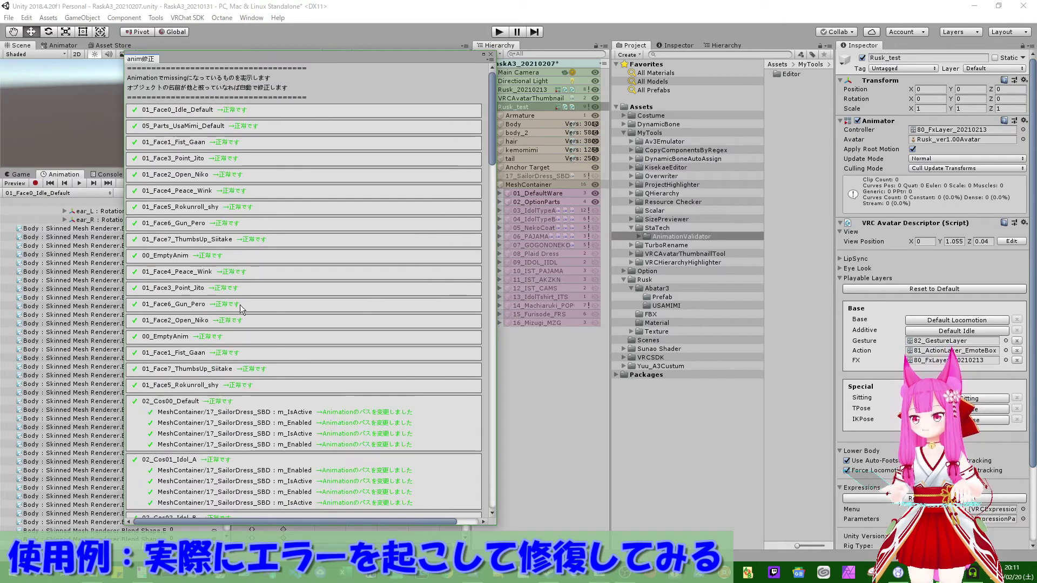
{"action": "scroll", "coordinate": [267, 353], "scroll_direction": "down", "scroll_amount": 5}
{"action": "scroll", "coordinate": [267, 352], "scroll_direction": "down", "scroll_amount": 3}
{"action": "scroll", "coordinate": [270, 350], "scroll_direction": "down", "scroll_amount": 2}
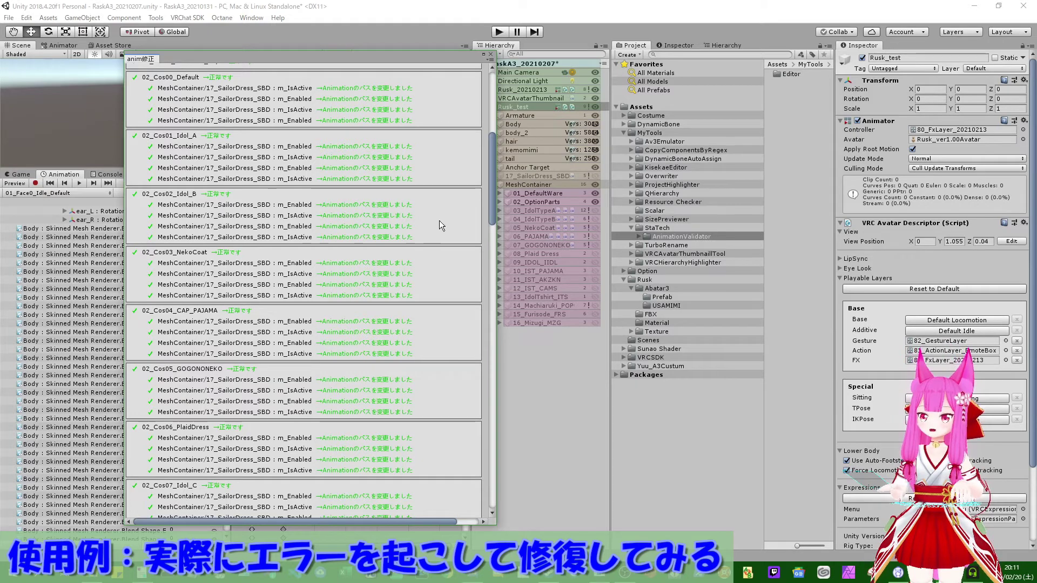
Undo the move with Ctrl+Z so 17_SailorDress_SBD returns to MeshContainer, then close the results
{"action": "left_click", "coordinate": [554, 425]}
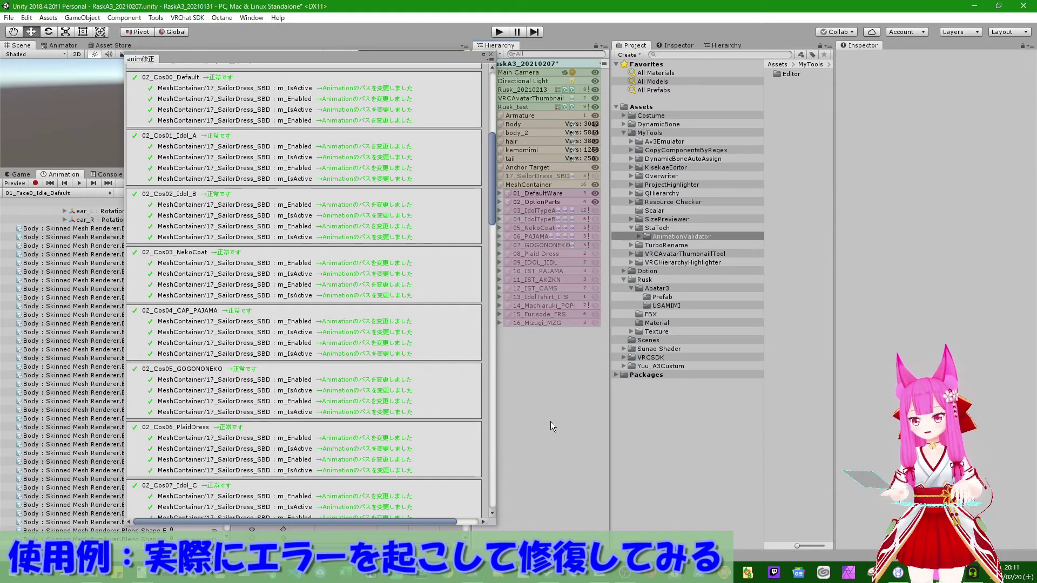
{"action": "key", "text": "ctrl+z"}
{"action": "key", "text": "ctrl+z"}
{"action": "key", "text": "ctrl+z"}
{"action": "key", "text": "ctrl+z"}
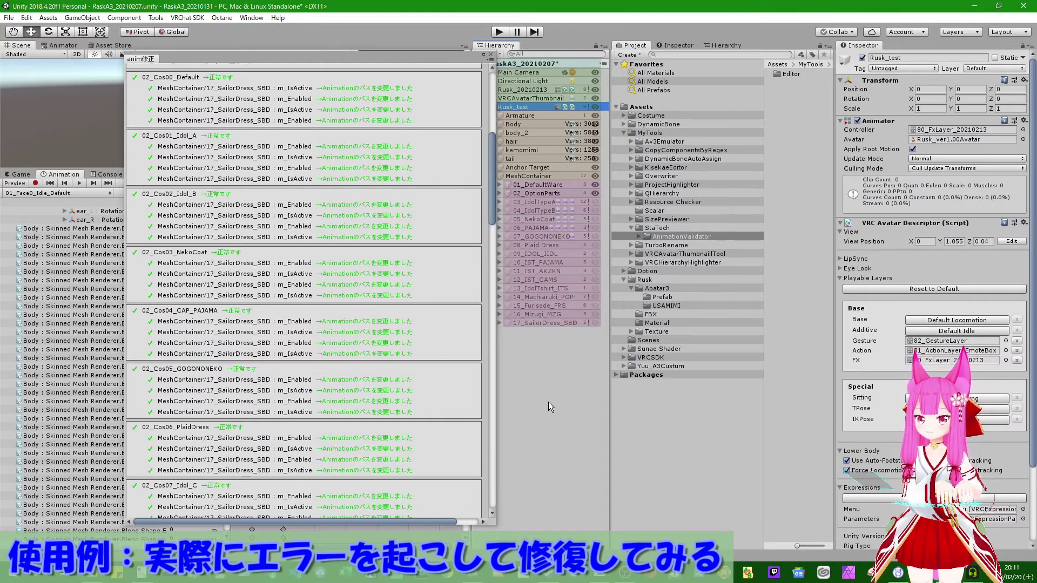
{"action": "scroll", "coordinate": [368, 267], "scroll_direction": "up", "scroll_amount": 5}
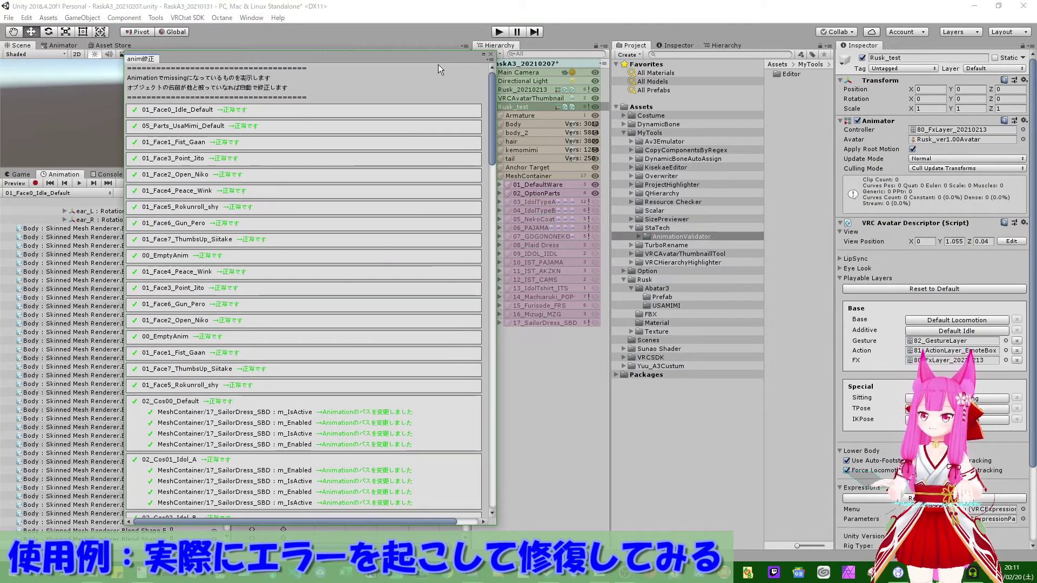
{"action": "left_click", "coordinate": [490, 55]}
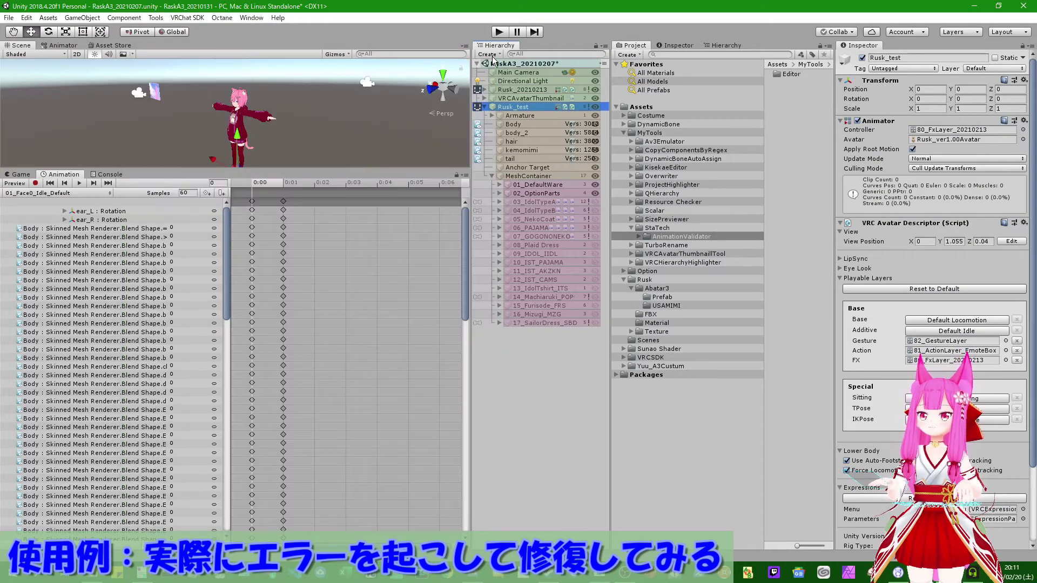
{"action": "right_click", "coordinate": [515, 106]}
{"action": "left_click", "coordinate": [554, 178]}
{"action": "scroll", "coordinate": [220, 340], "scroll_direction": "down", "scroll_amount": 10}
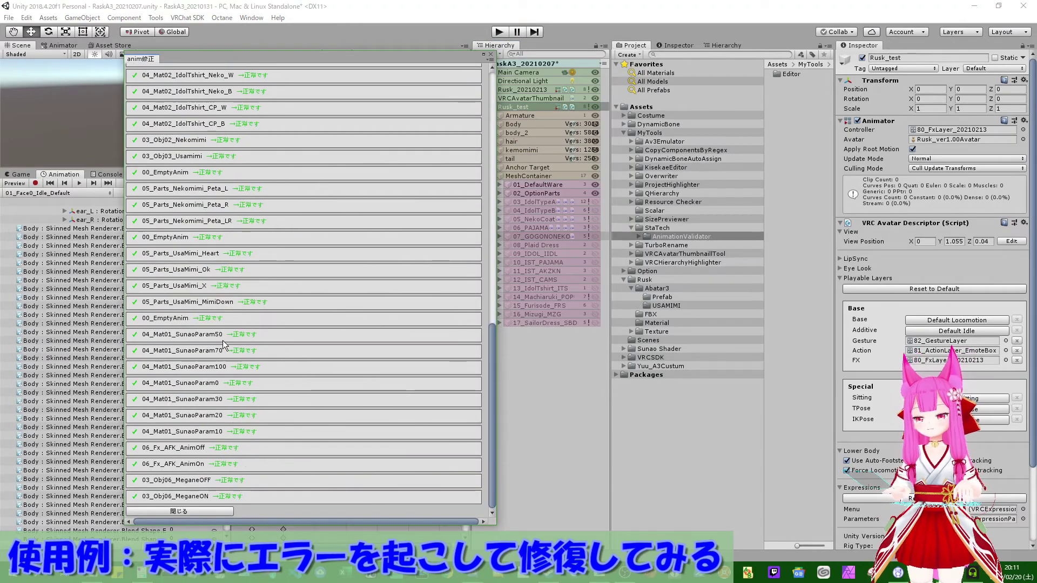
{"action": "scroll", "coordinate": [233, 340], "scroll_direction": "up", "scroll_amount": 5}
{"action": "scroll", "coordinate": [233, 338], "scroll_direction": "up", "scroll_amount": 5}
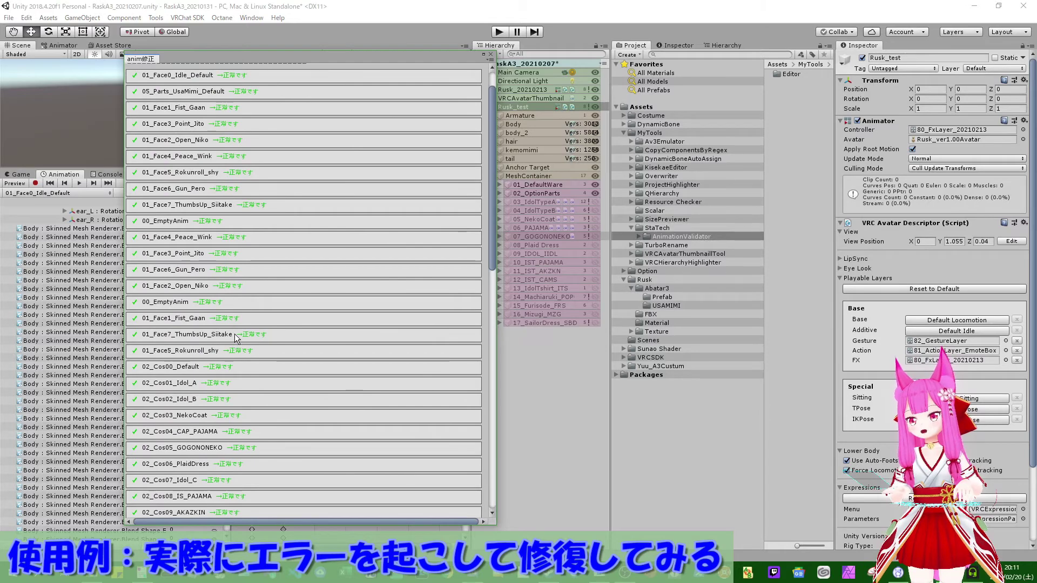
{"action": "left_click", "coordinate": [490, 54]}
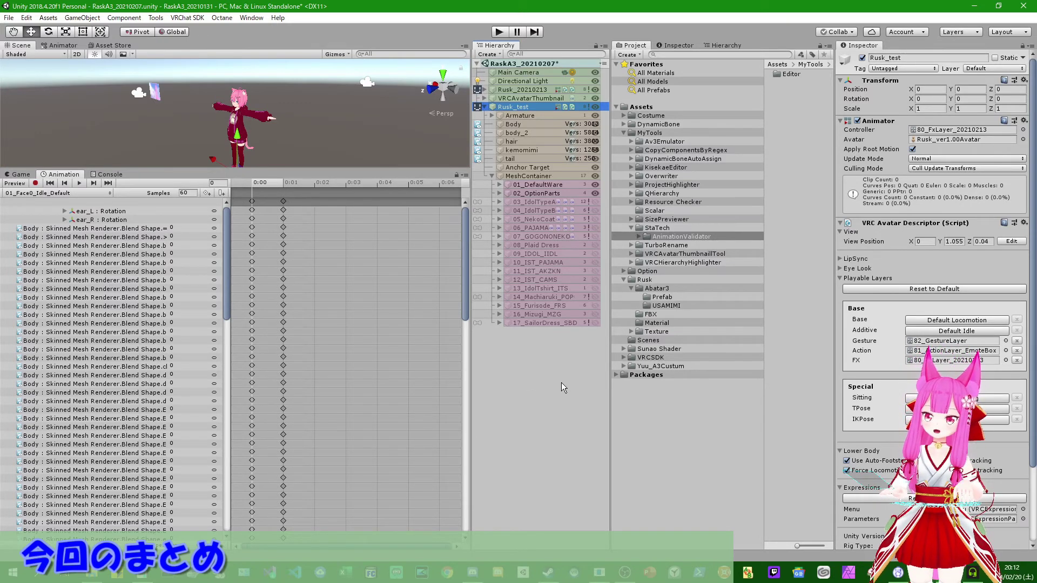
Ping 80_FxLayer_20210213 in Abatar3, then rerun the clip check on Rusk_test to show all clips 正常です
{"action": "left_click", "coordinate": [953, 130]}
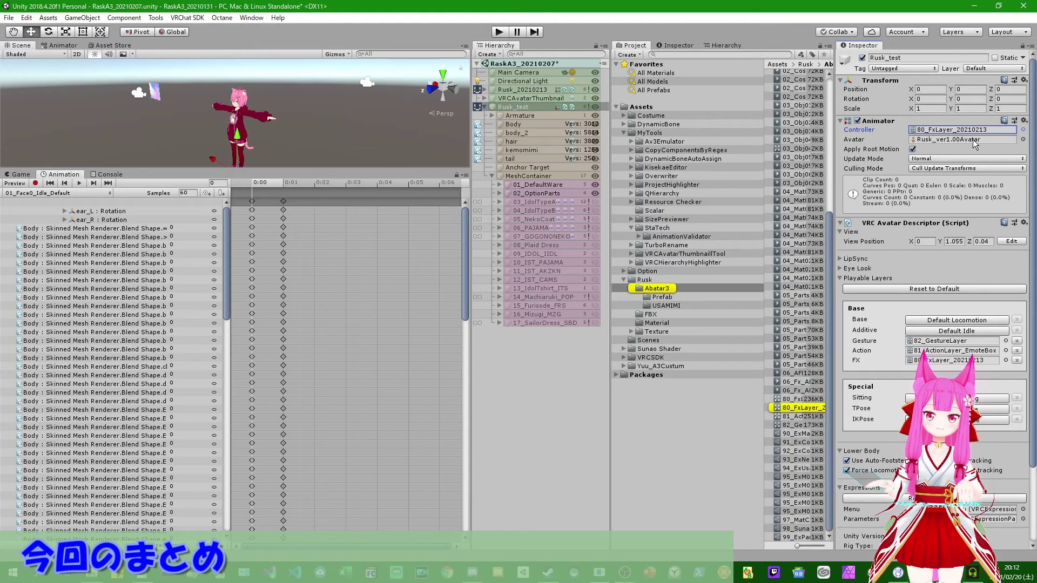
{"action": "right_click", "coordinate": [509, 106]}
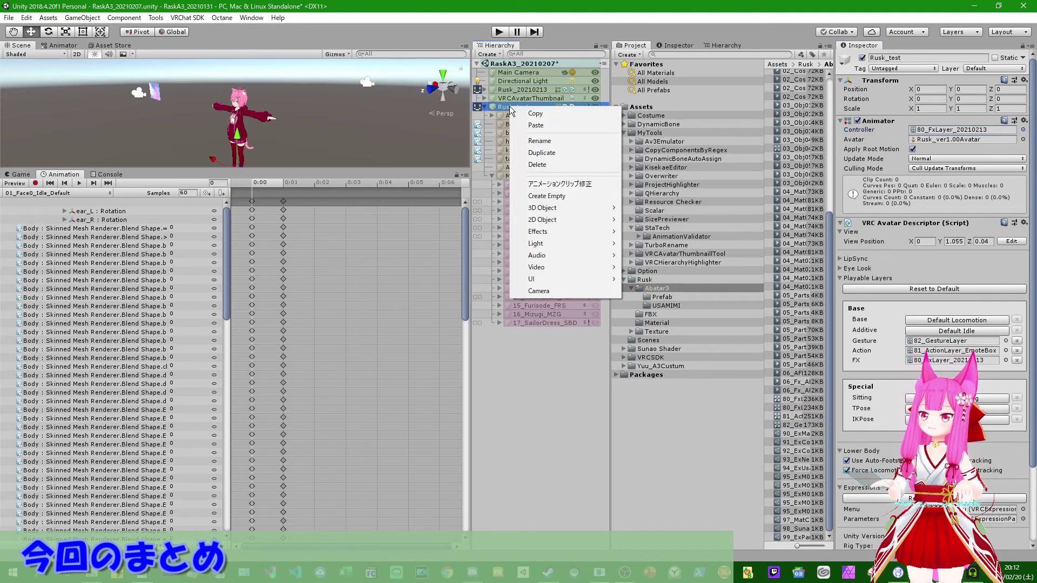
{"action": "left_click", "coordinate": [564, 182]}
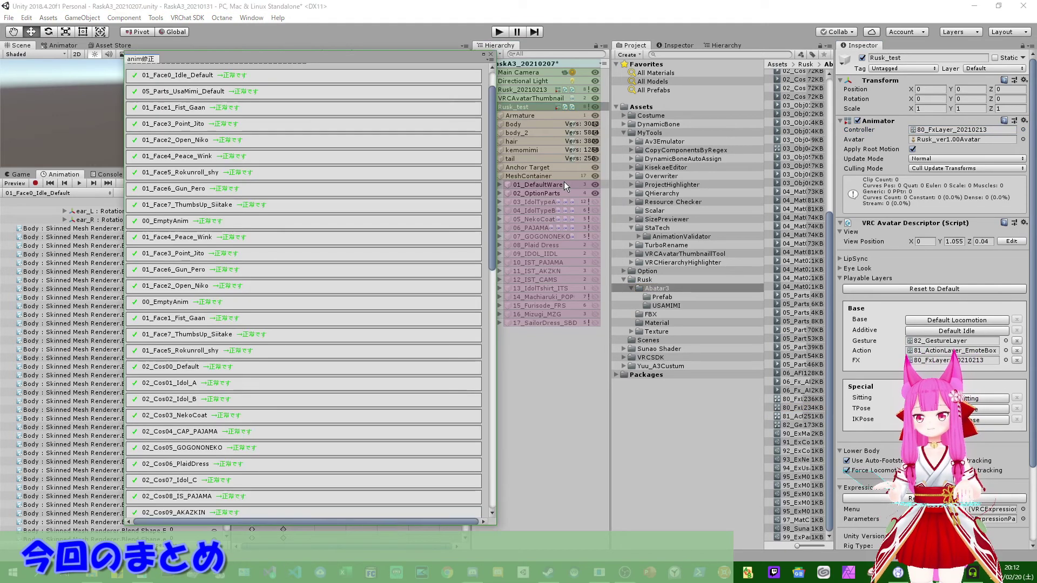
{"action": "scroll", "coordinate": [427, 217], "scroll_direction": "down", "scroll_amount": 8}
{"action": "scroll", "coordinate": [421, 225], "scroll_direction": "down", "scroll_amount": 8}
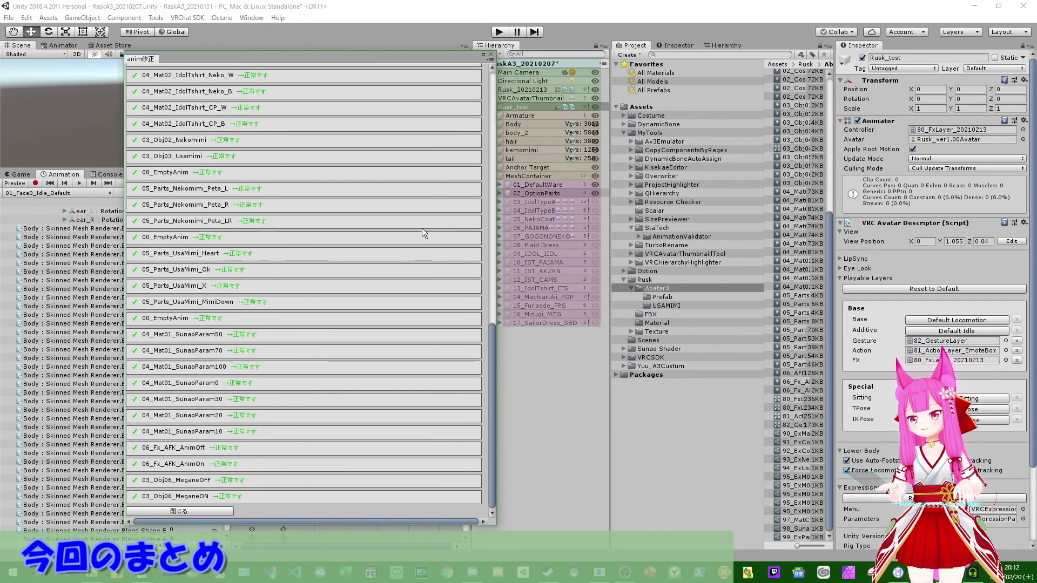
Close the anim修正 window with 閉じる and widen the Hierarchy panel slightly
{"action": "left_click", "coordinate": [199, 509]}
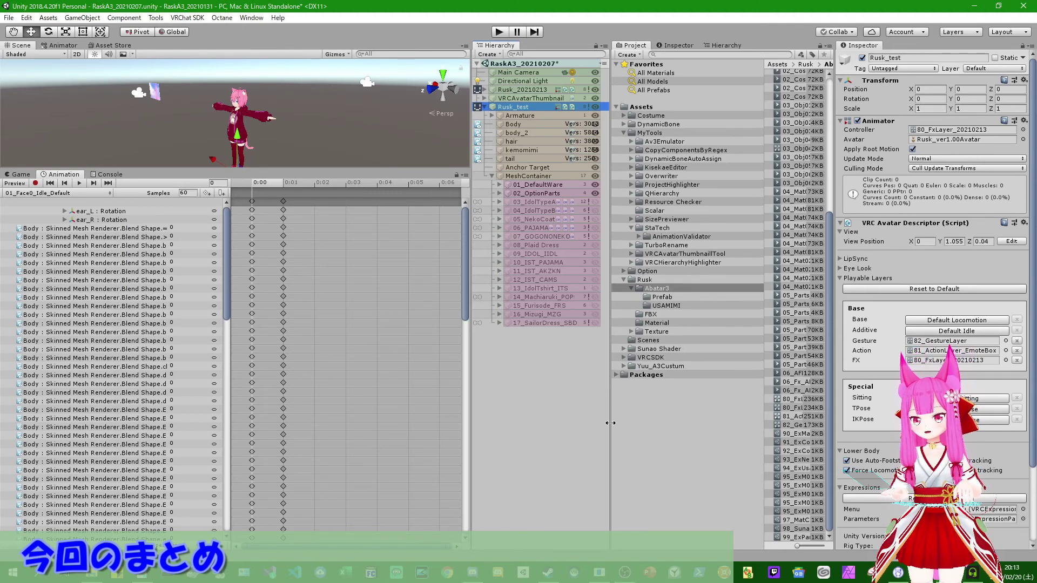
{"action": "left_click_drag", "start_coordinate": [610, 423], "coordinate": [615, 423]}
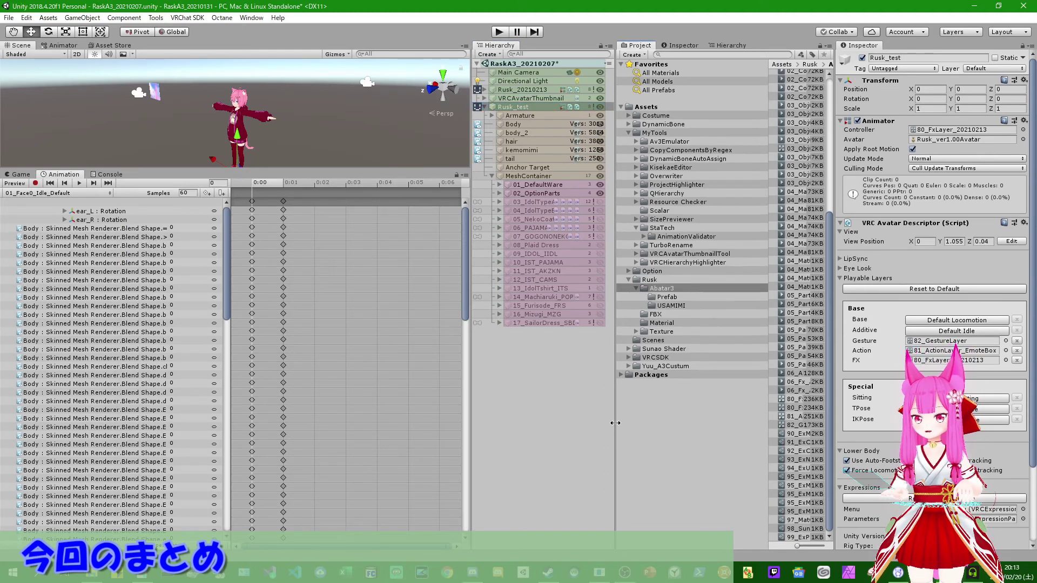